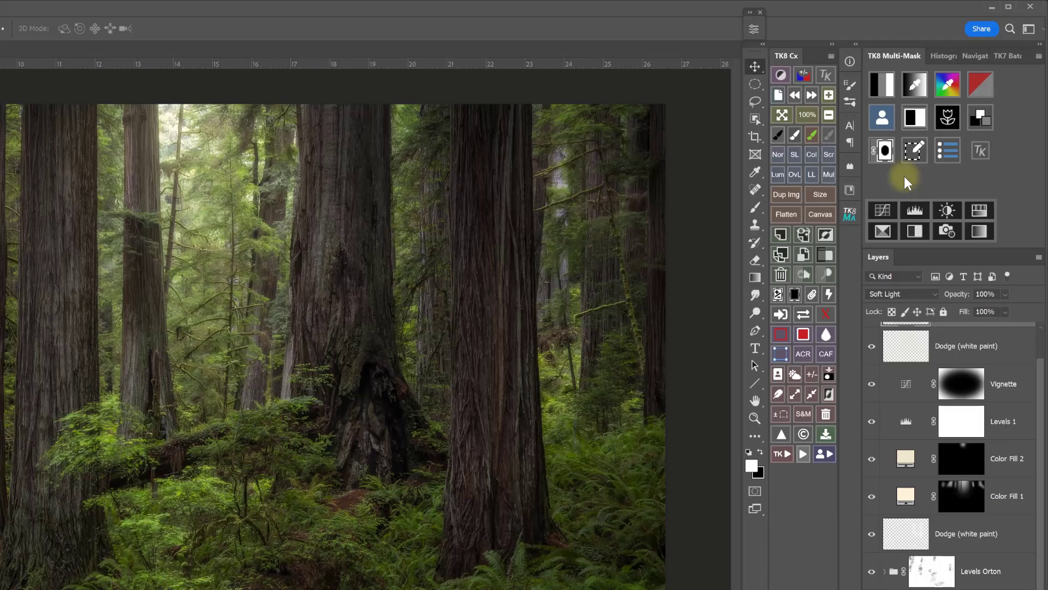
Step: Show the TK8 Cx settings and info page
left_click(826, 76)
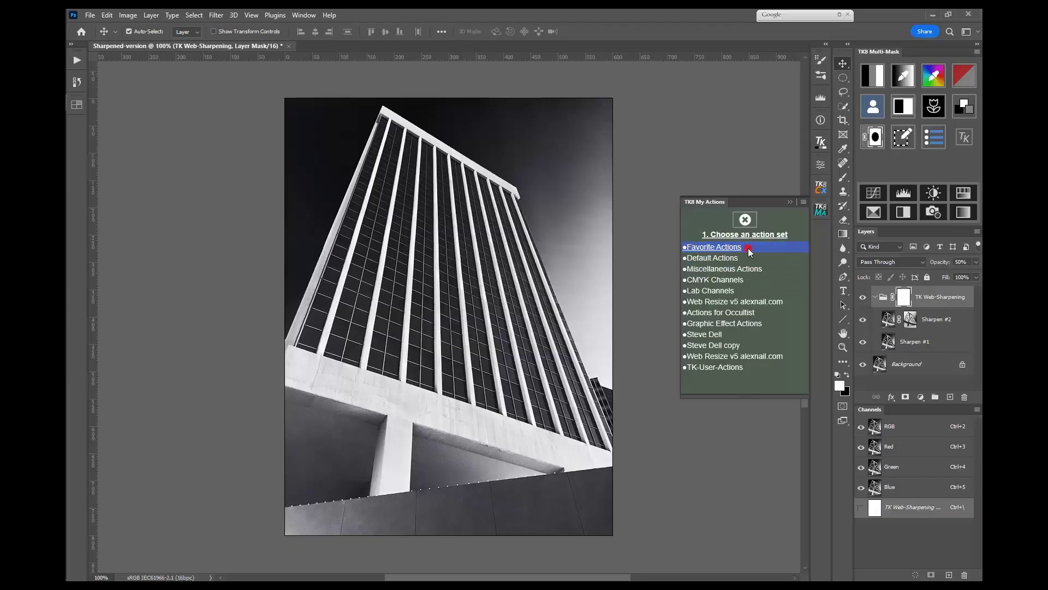
Step: Add Large Frame, Cool Toning, 16-bit, 20-px and 10-px white border from Favorite Actions to My Actions
left_click(748, 248)
left_click(748, 262)
left_click(747, 277)
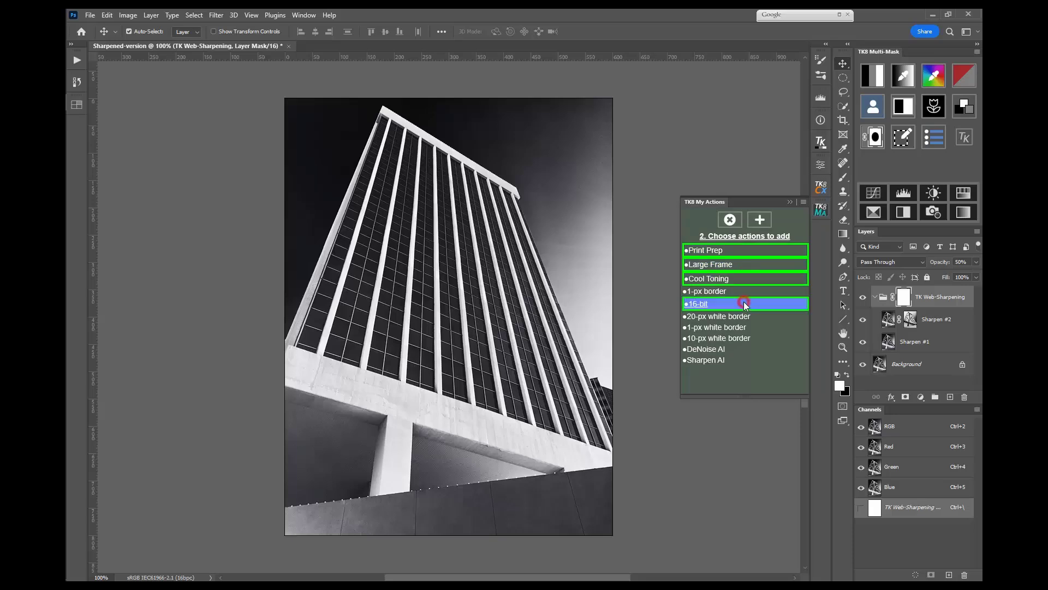
left_click(744, 303)
left_click(743, 317)
left_click(737, 343)
left_click(734, 356)
left_click(735, 371)
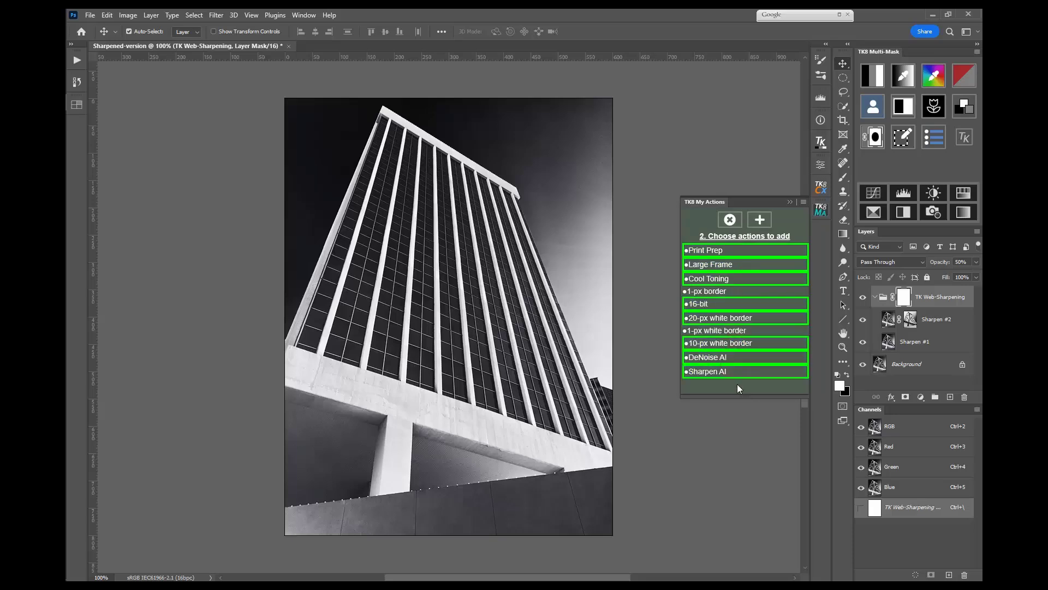
left_click(736, 371)
left_click(749, 357)
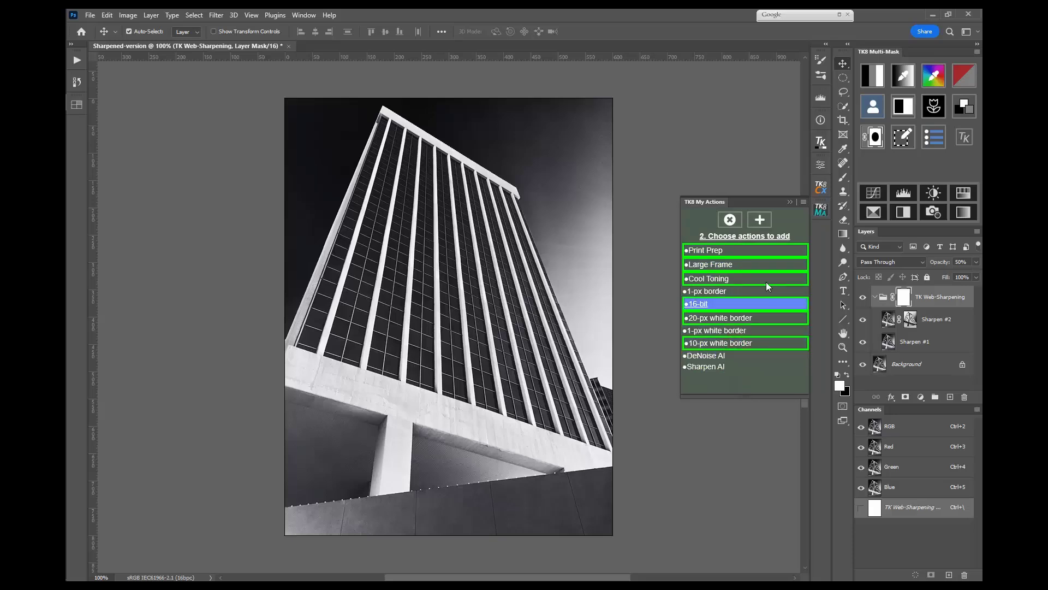
left_click(760, 220)
Step: Run 20-px white border on the building photo and confirm it in the history
left_click(731, 280)
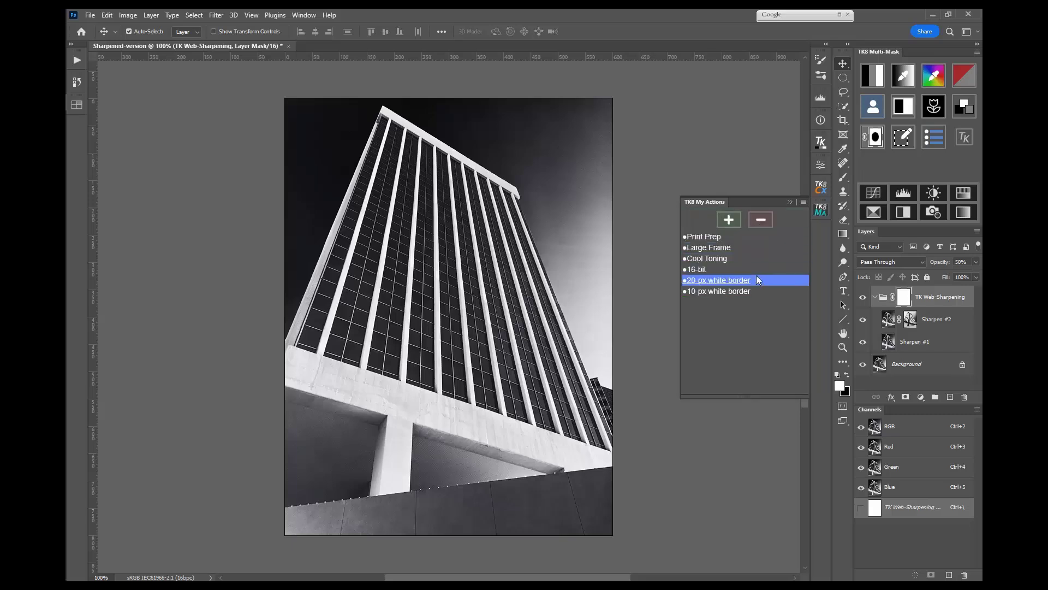
left_click(77, 83)
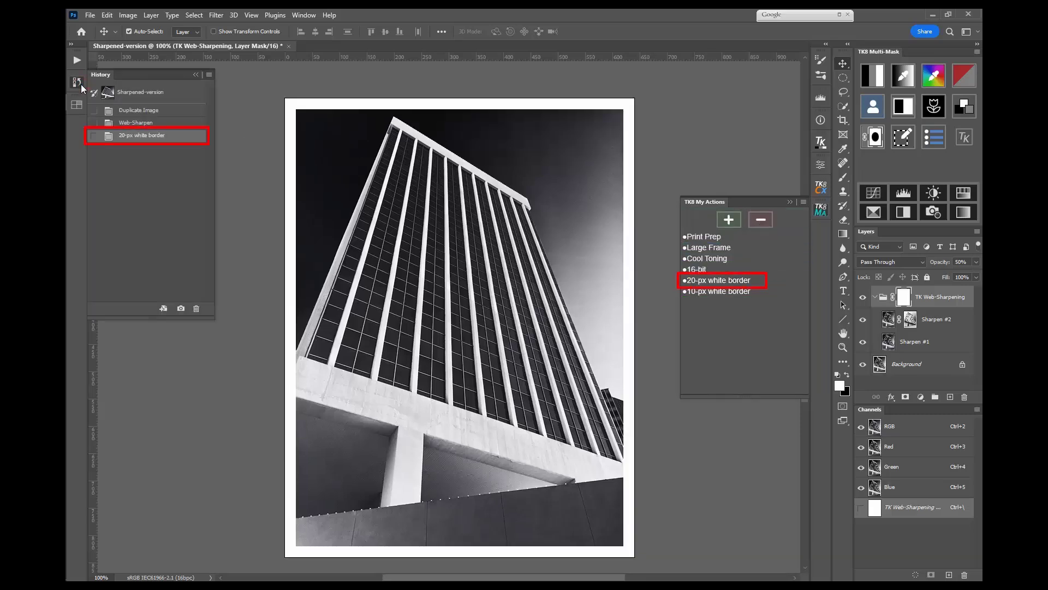
left_click(81, 84)
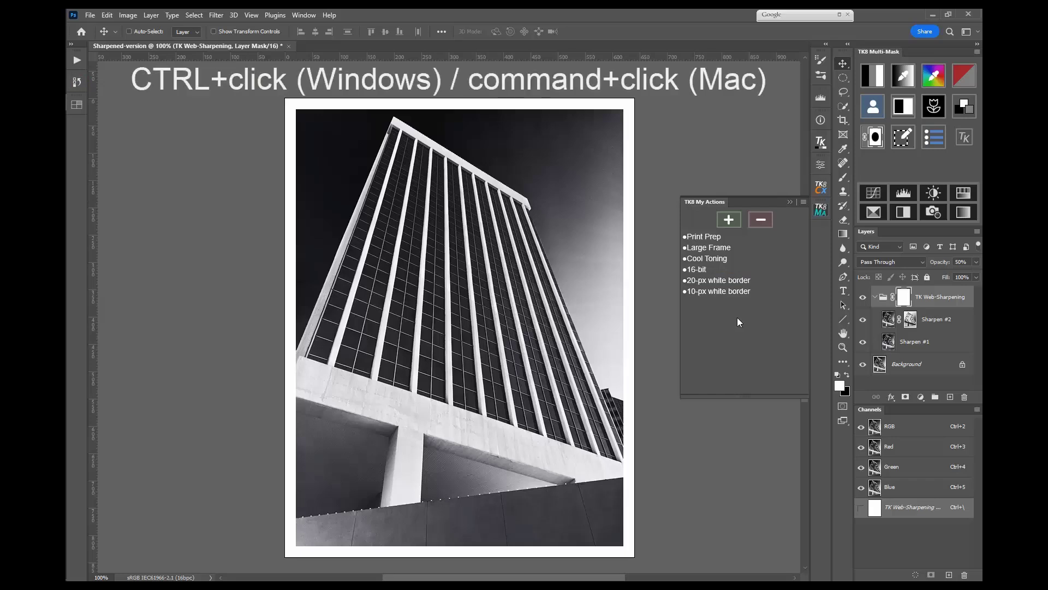
Step: Move 20-px white border up two places in the list, then back down one
left_click(739, 281, "ctrl")
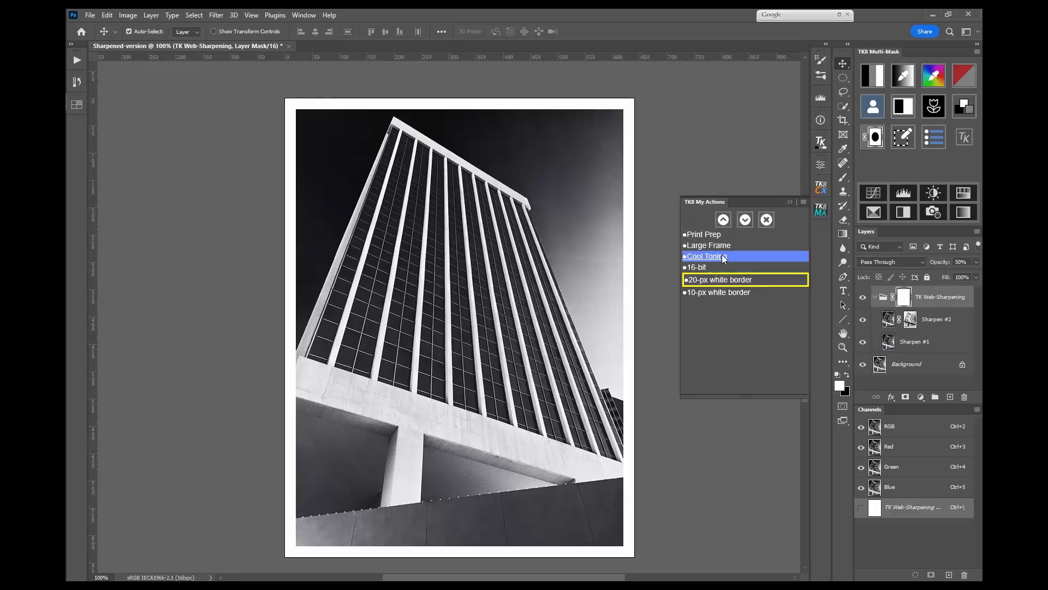
left_click(724, 220)
left_click(723, 219)
left_click(723, 220)
left_click(745, 220)
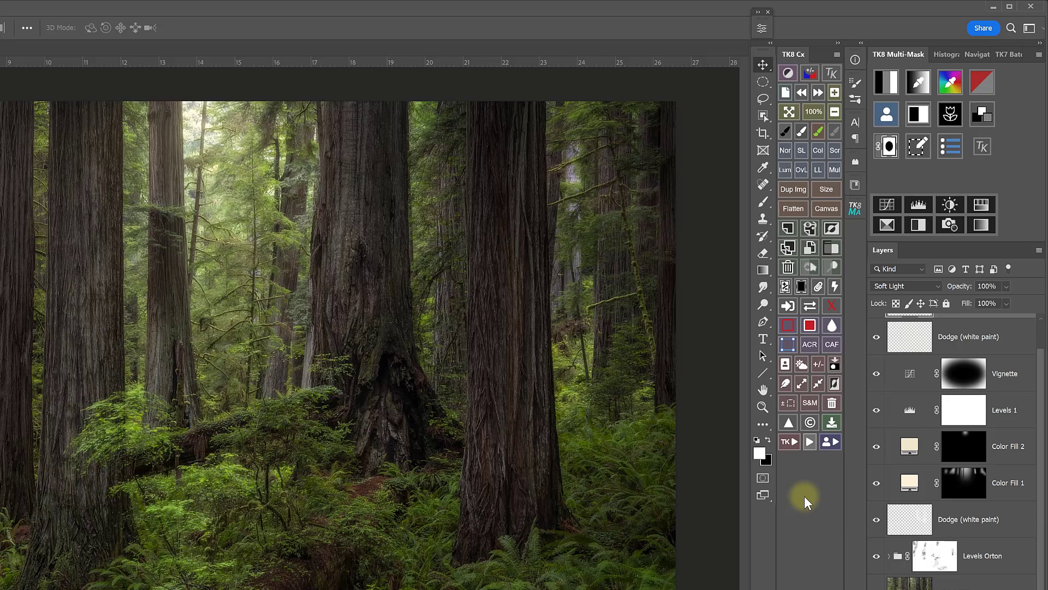
Step: Bring out the empty TK8 My Actions panel beside the redwood forest image
left_click(855, 208)
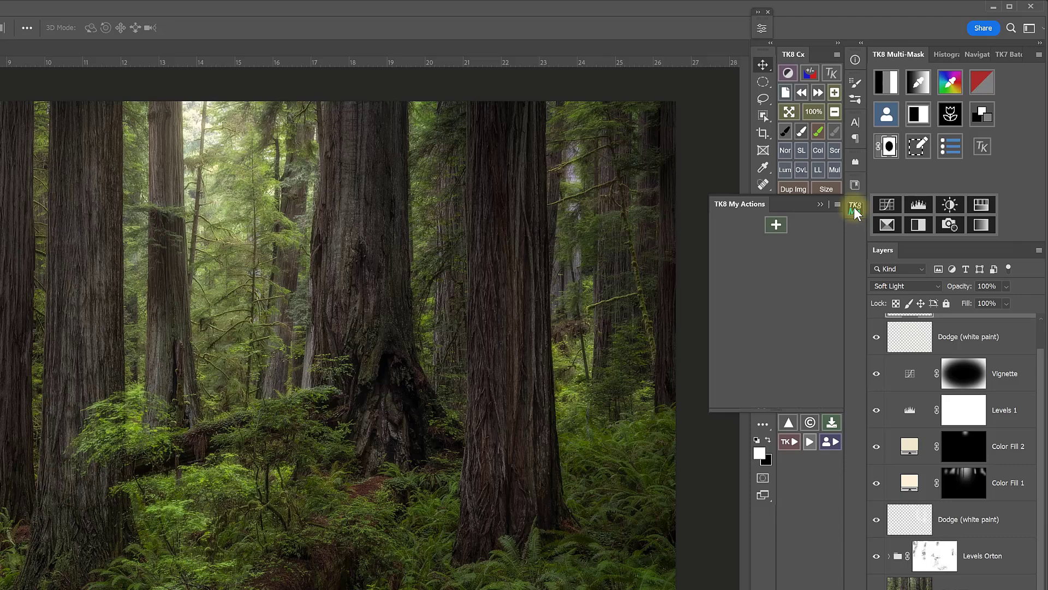
Step: Collapse and reopen the My Actions flyout, then dock it as a tab next to Layers
left_click(854, 208)
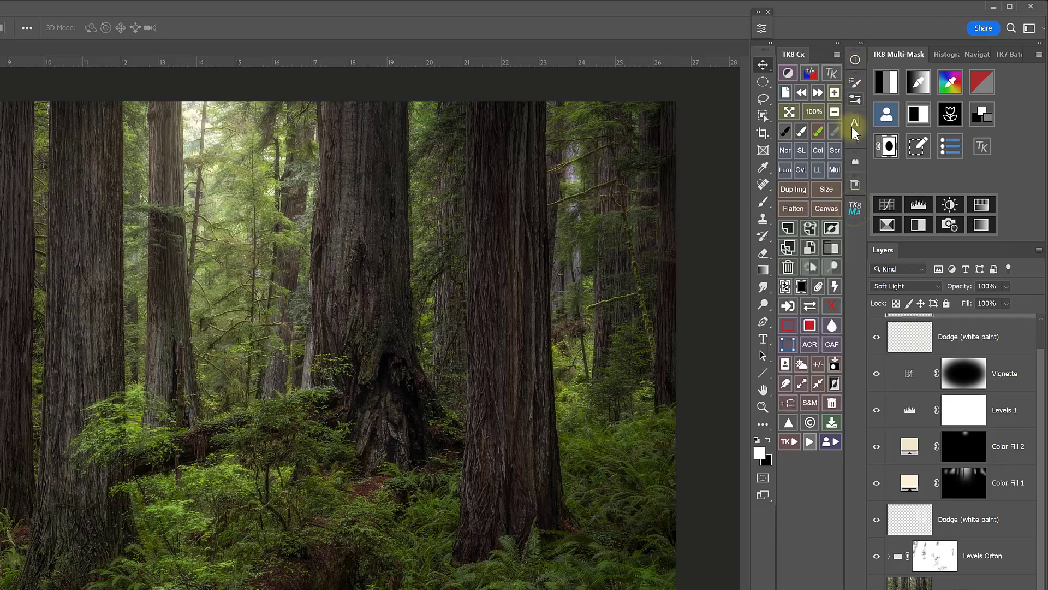
left_click(855, 209)
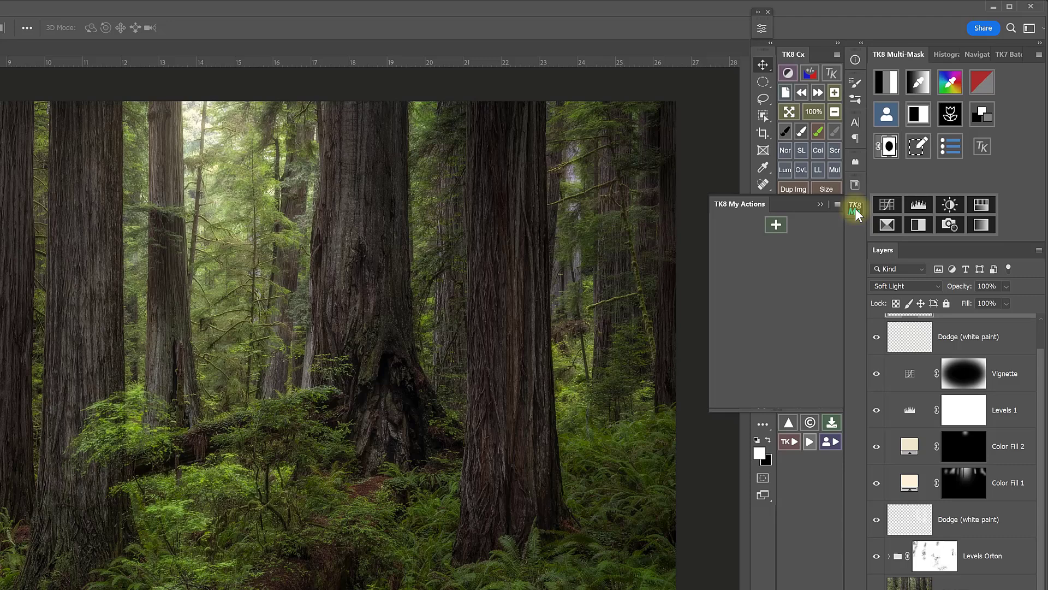
left_click_drag(786, 203, 939, 252)
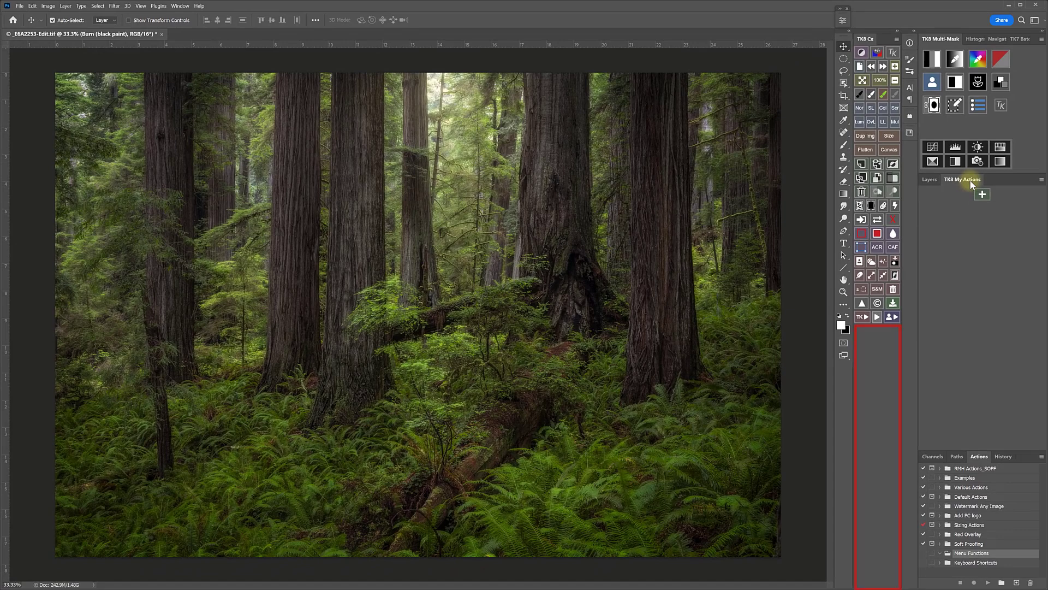
Step: Dock My Actions beneath the TK8 Cx column and raise its divider to enlarge it
left_click_drag(971, 186, 873, 586)
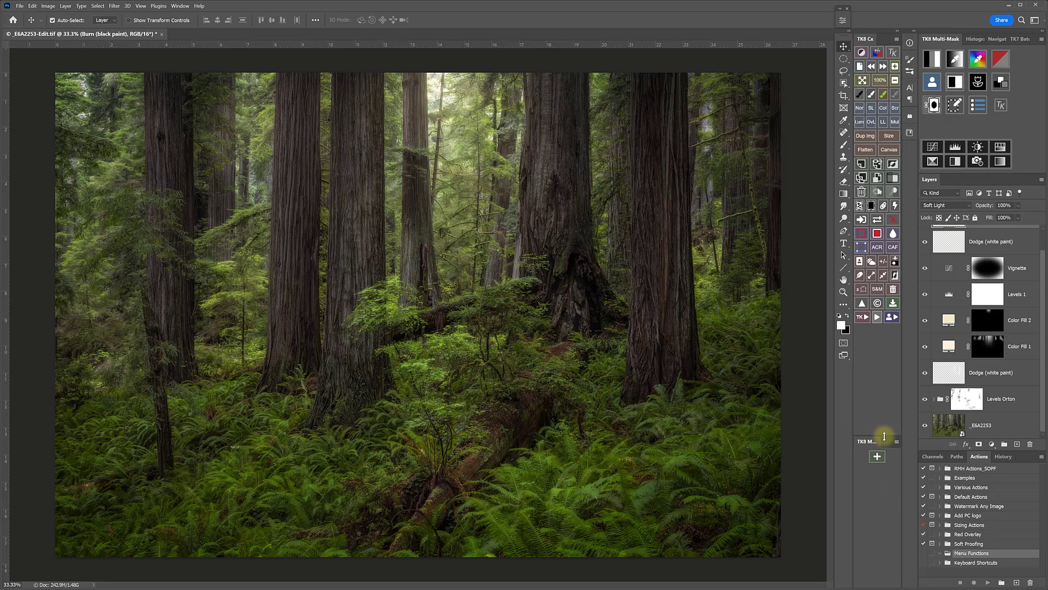
left_click_drag(886, 412, 887, 328)
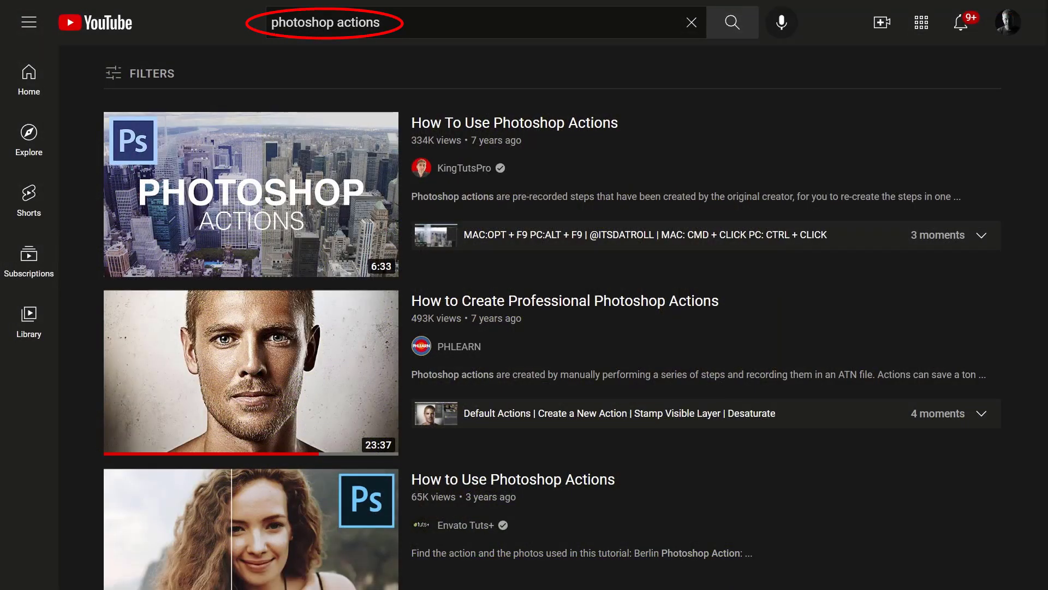
Step: Scroll through the YouTube results of 'photoshop actions' tutorial videos
scroll(1045, 57, "down", 5)
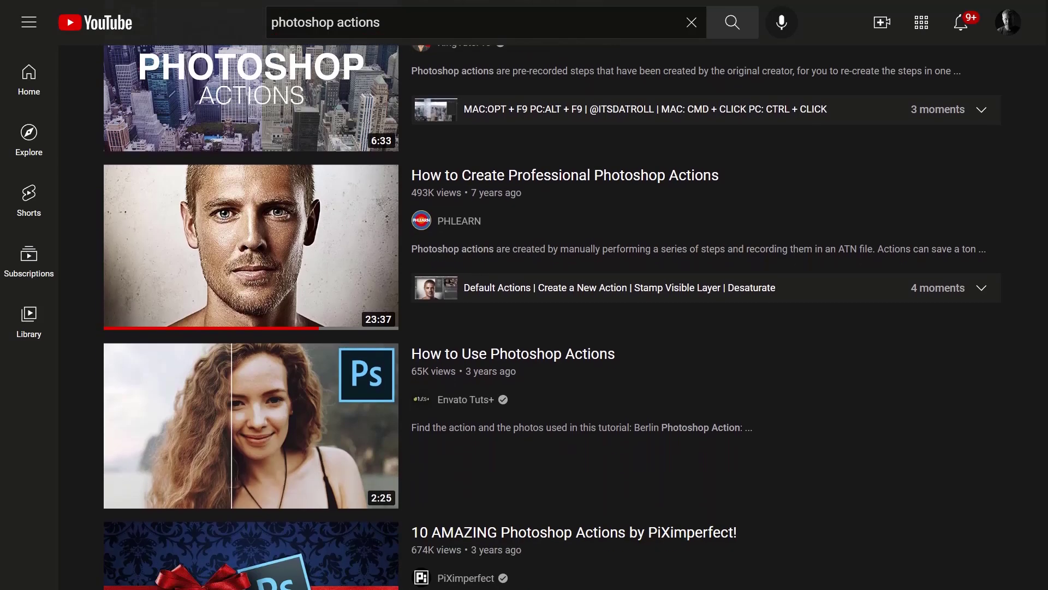
scroll(1044, 82, "down", 10)
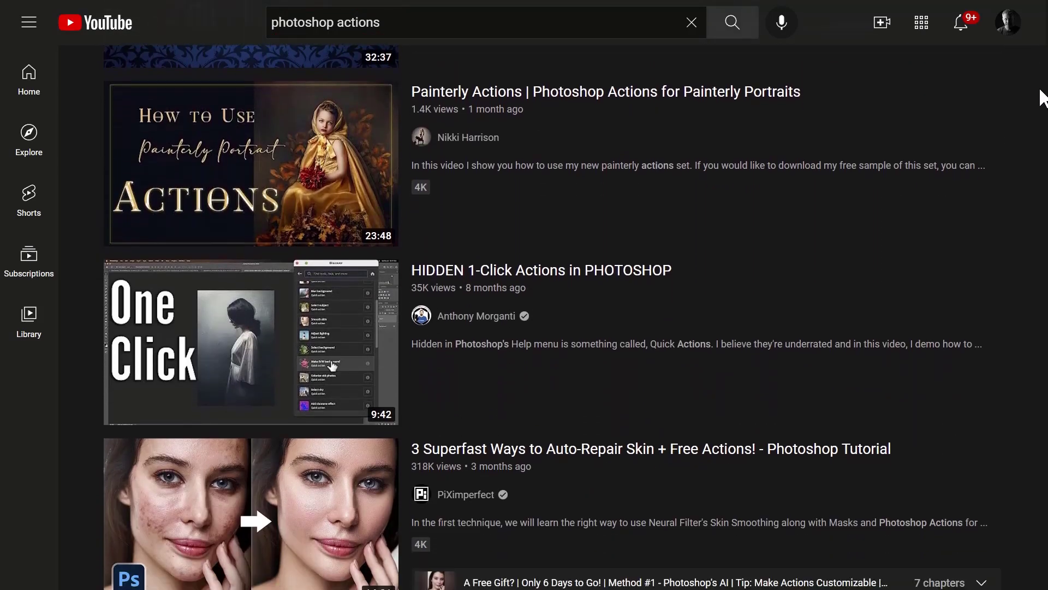
scroll(1040, 109, "down", 4)
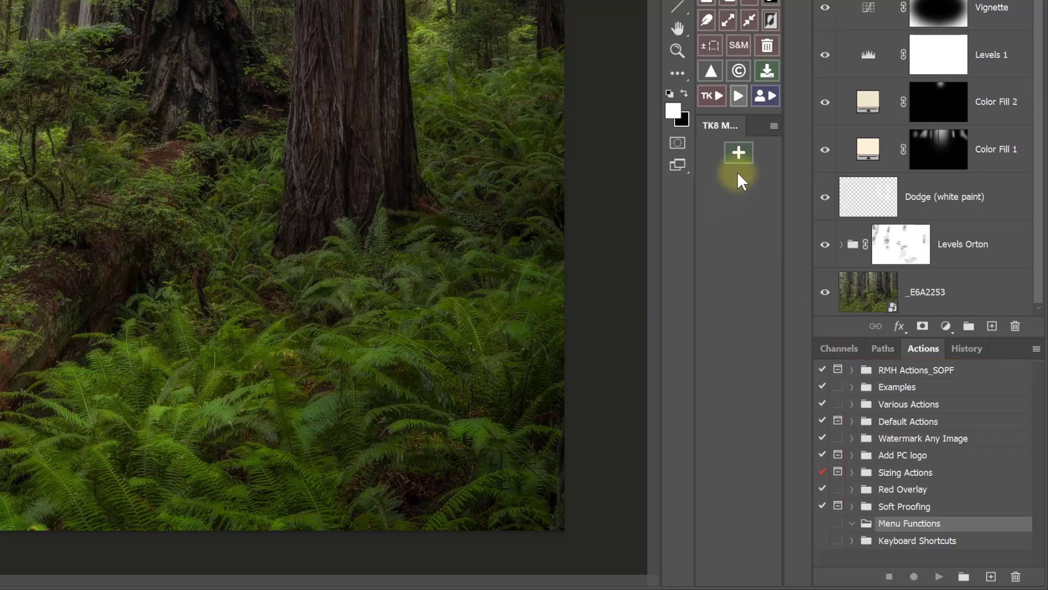
Step: Add Levels Orton, Sat-Levels Finish and IG Vert from the Various Actions set to My Actions
left_click(736, 153)
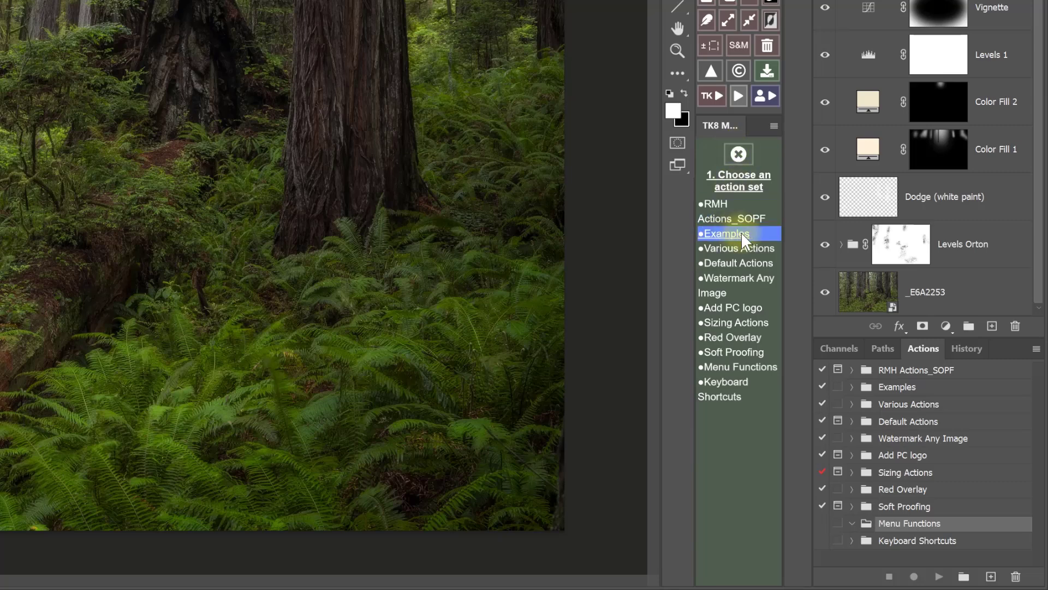
left_click(724, 244)
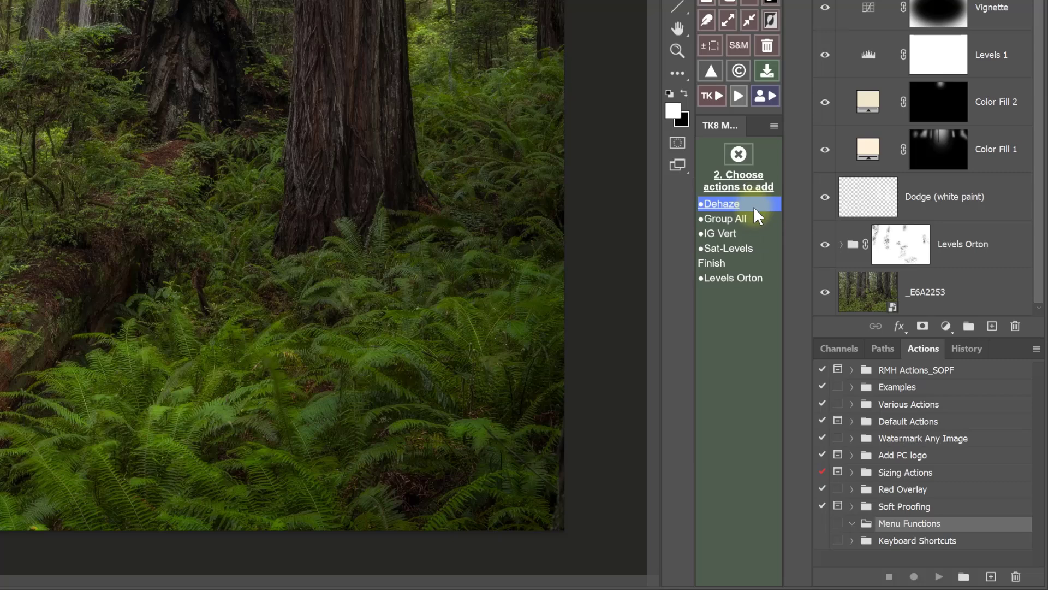
left_click(746, 276)
left_click(739, 251)
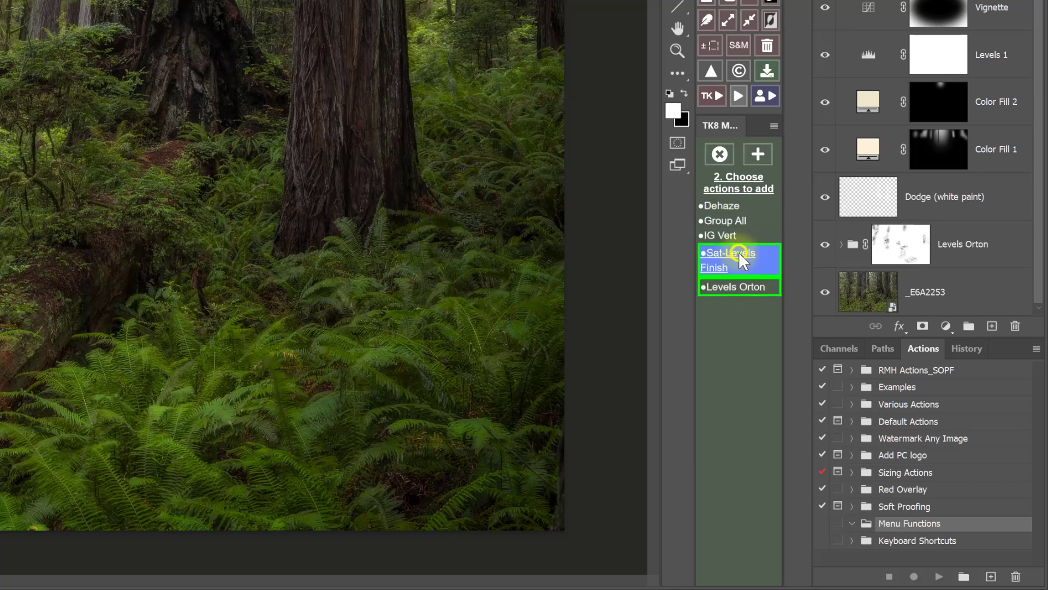
left_click(745, 232)
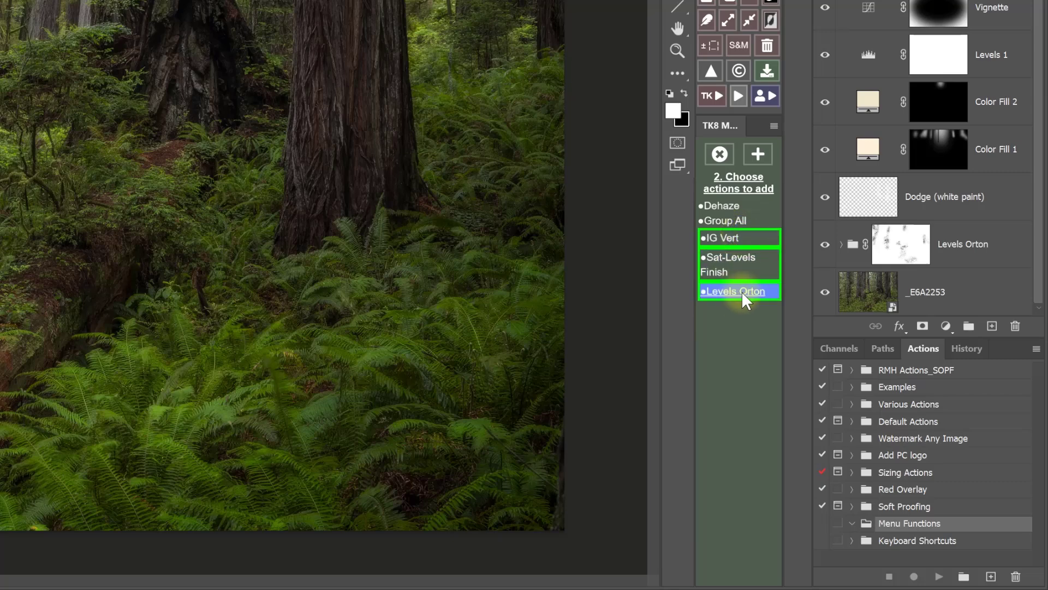
left_click(759, 152)
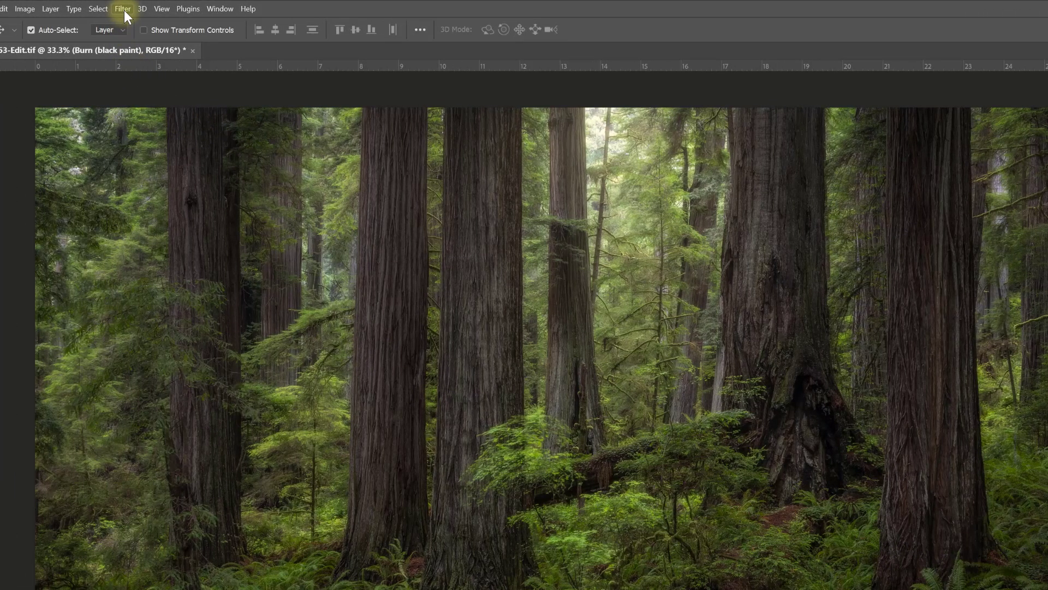
left_click(123, 9)
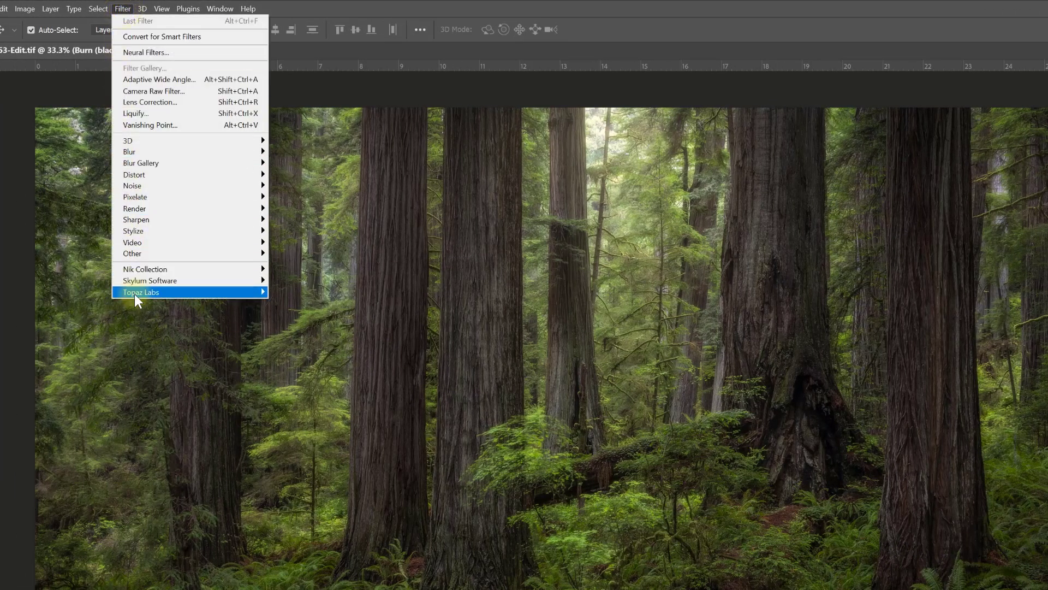
mouse_move(134, 294)
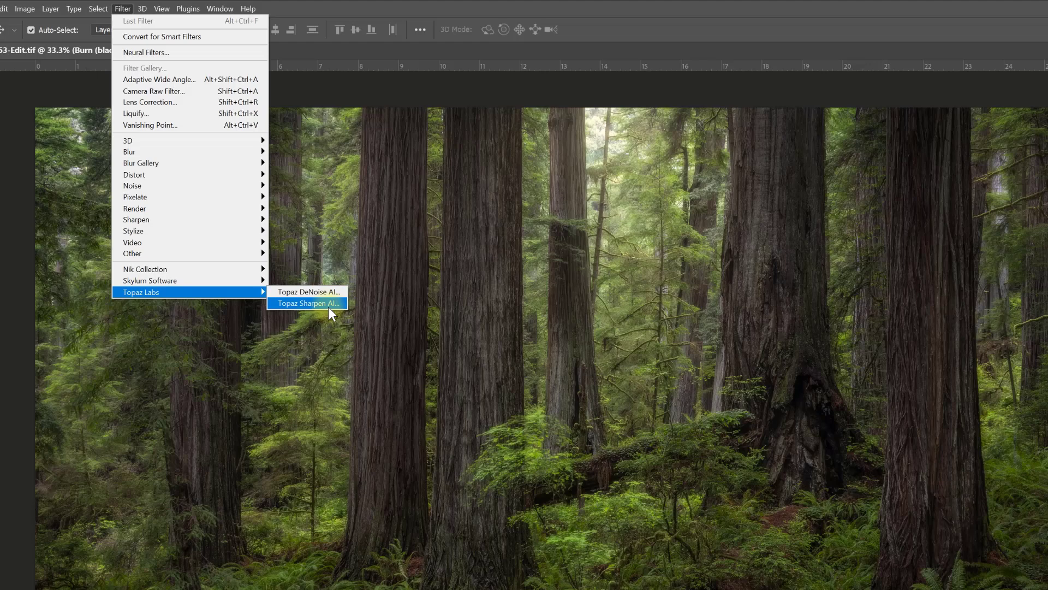
left_click(676, 39)
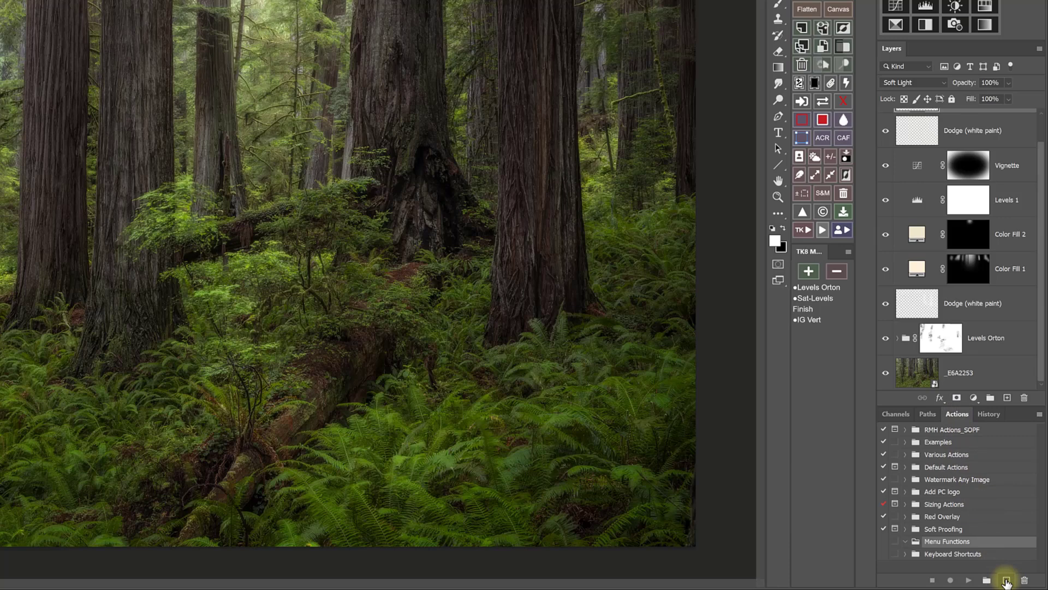
Step: Create a new action named 'Topaz Denoise AI' in the Menu Functions set and start recording
left_click(1006, 579)
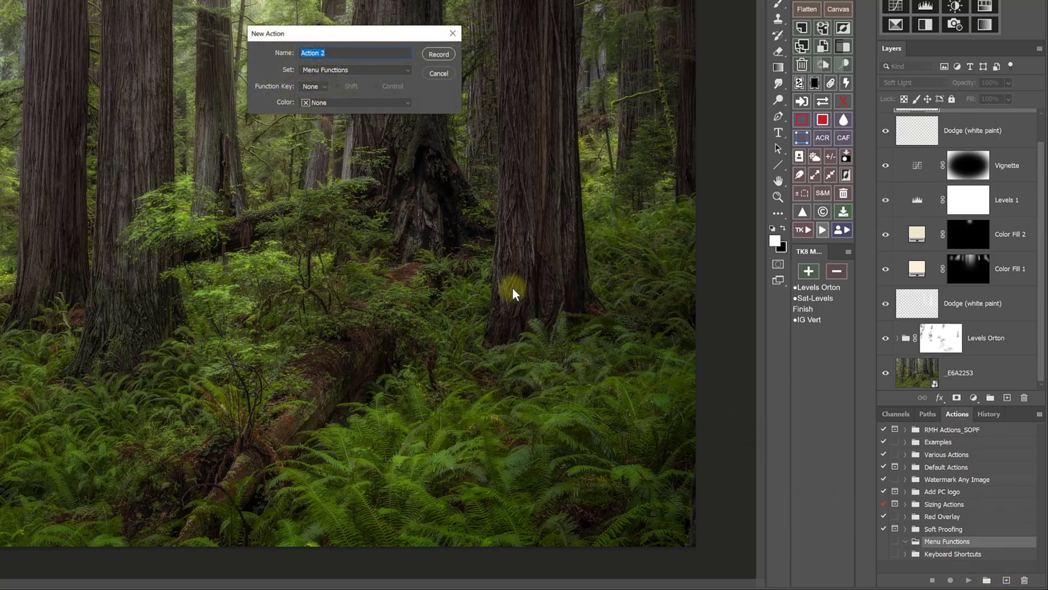
type("Topaz Denoise AI")
left_click(444, 55)
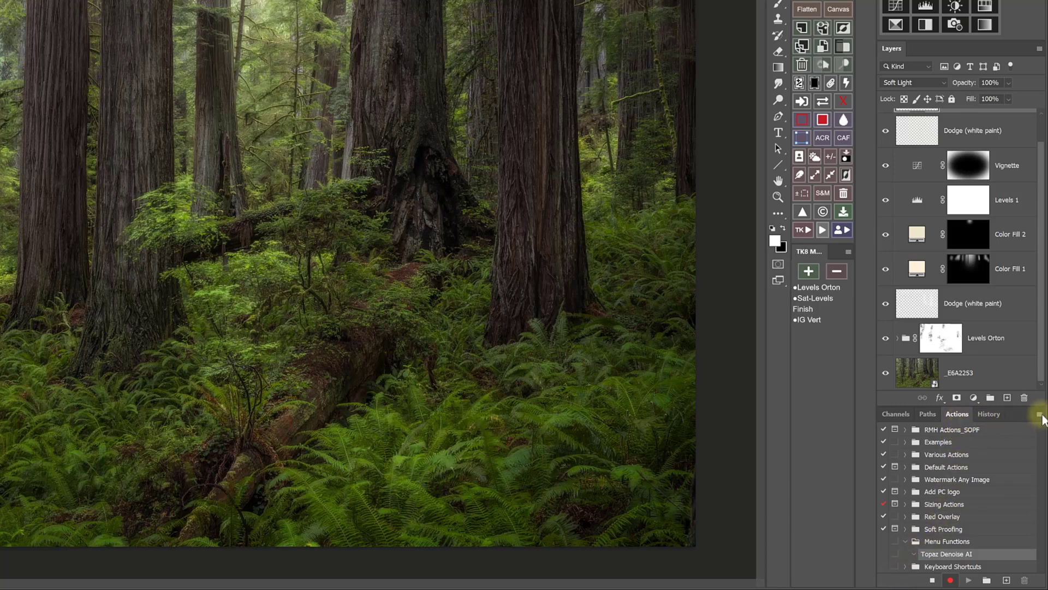
Step: Insert the Filter > Topaz Labs > Topaz DeNoise AI menu item into the action
left_click(1040, 415)
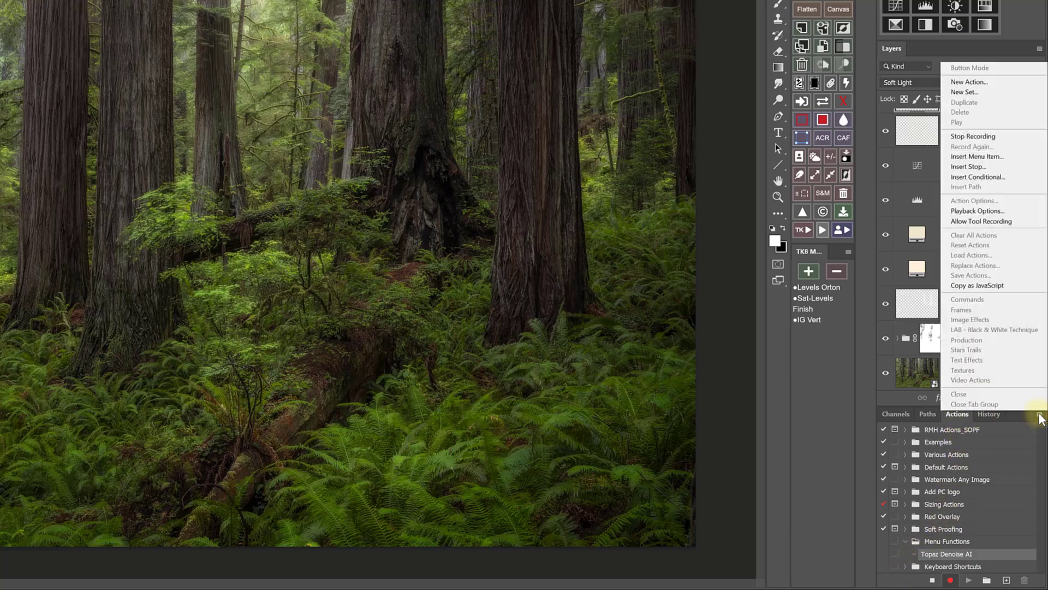
left_click(1009, 158)
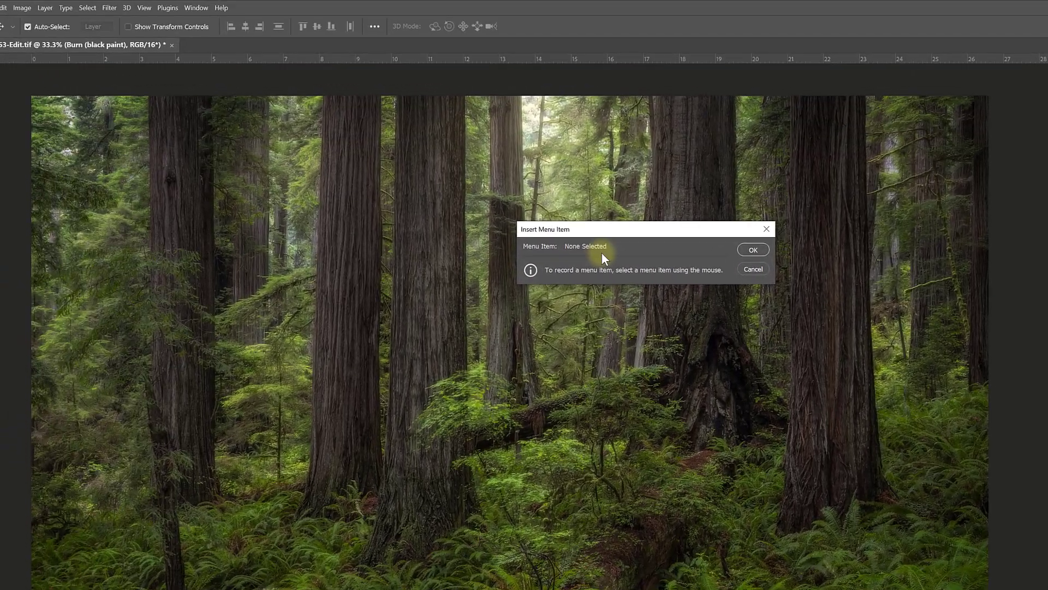
left_click(107, 8)
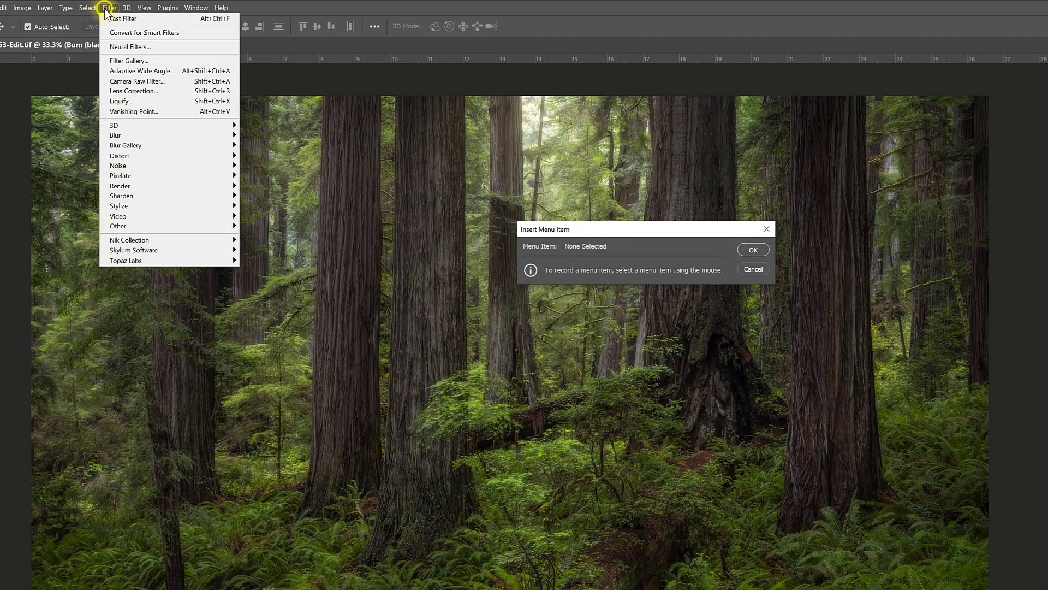
mouse_move(121, 259)
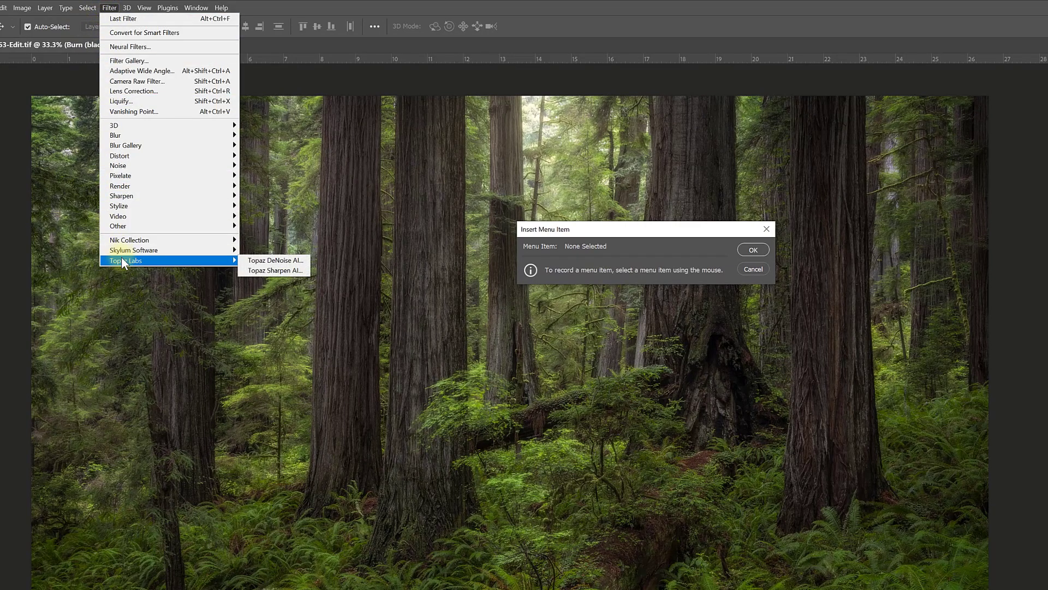
left_click(262, 261)
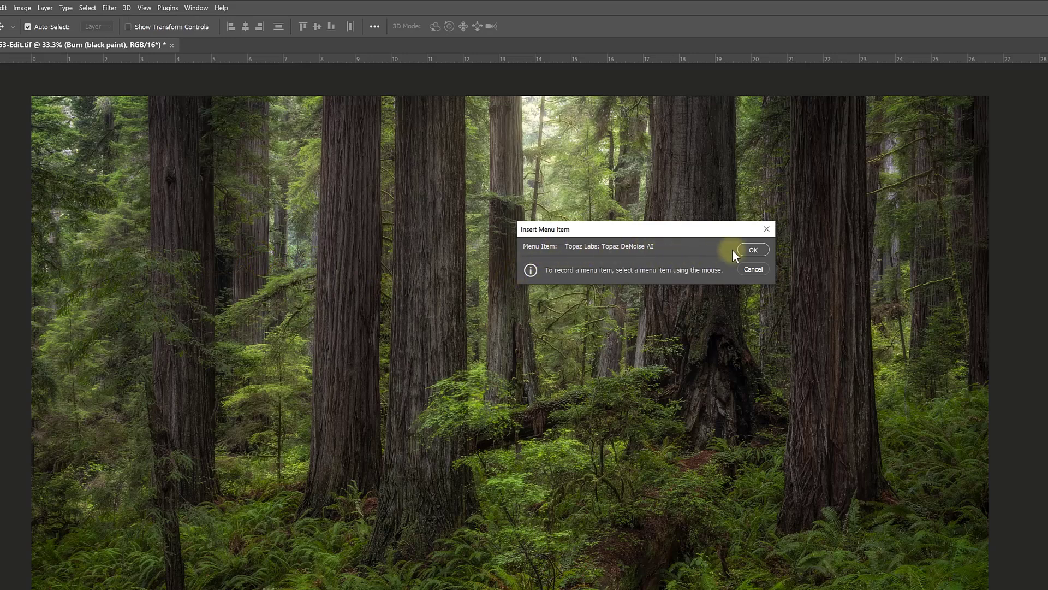
left_click(761, 250)
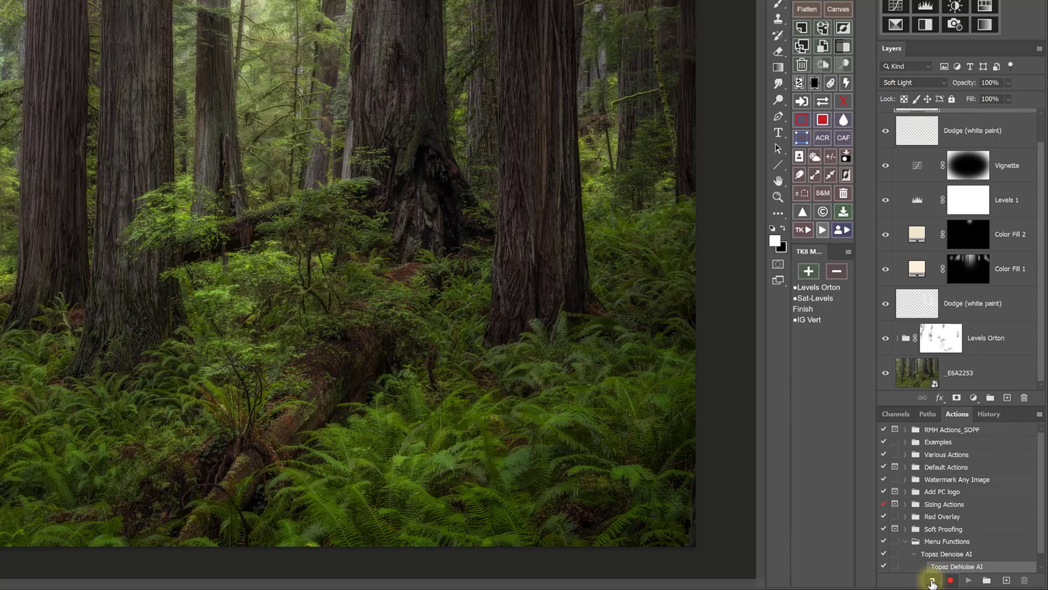
Step: Stop recording, then select the Topaz Denoise AI action and collapse it
left_click(933, 581)
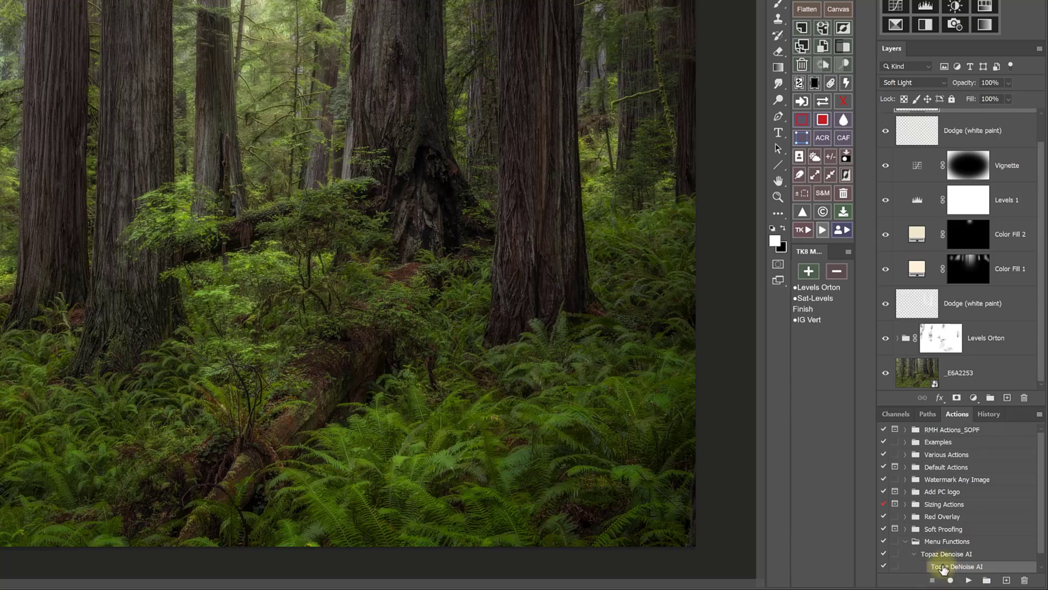
left_click(947, 554)
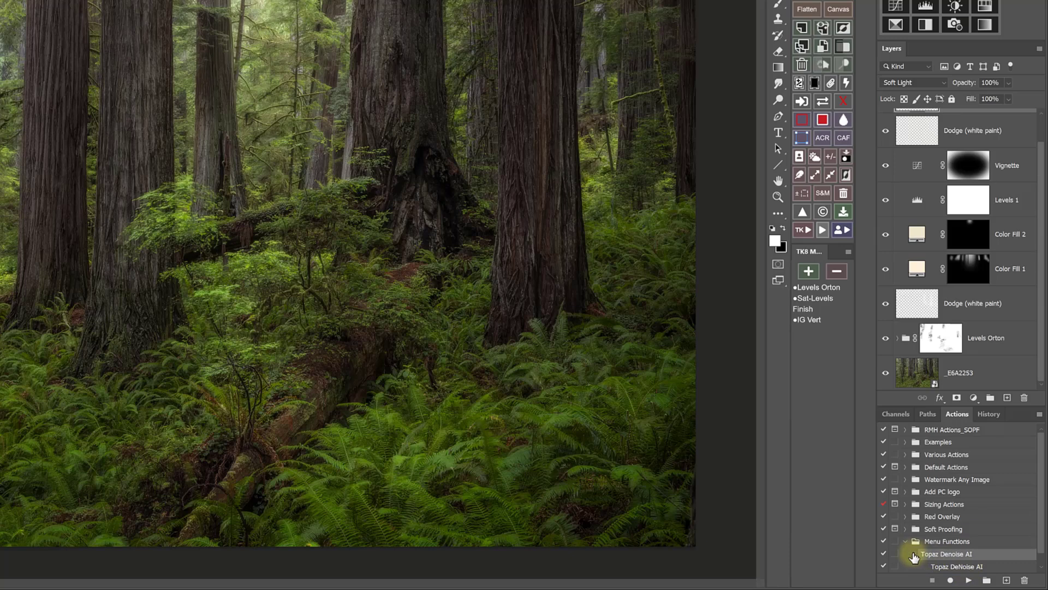
left_click(913, 555)
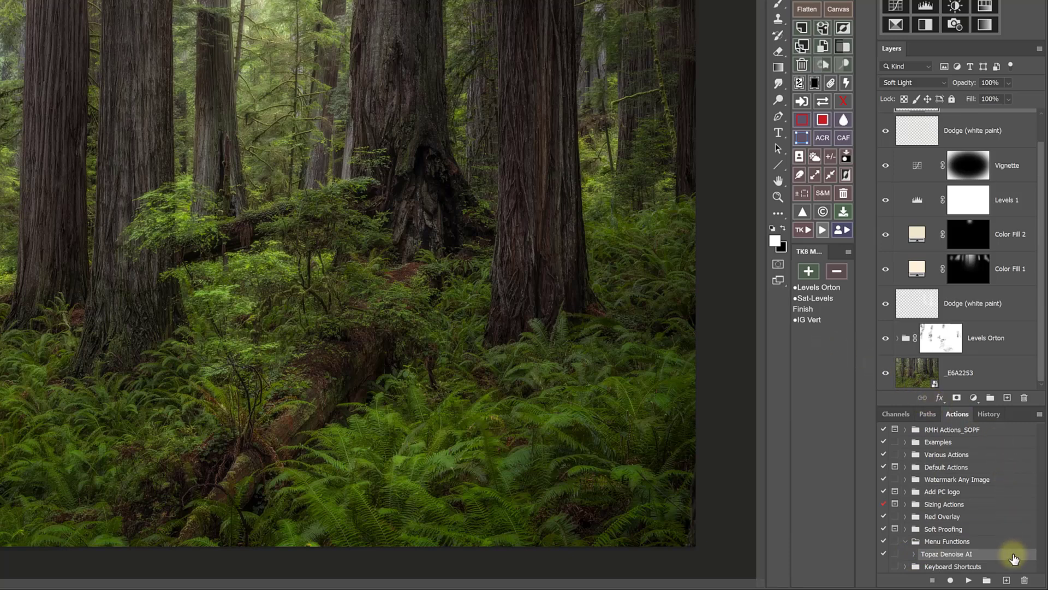
Step: Create a new action named 'Topaz Sharpen AI' and start recording it
left_click(1007, 581)
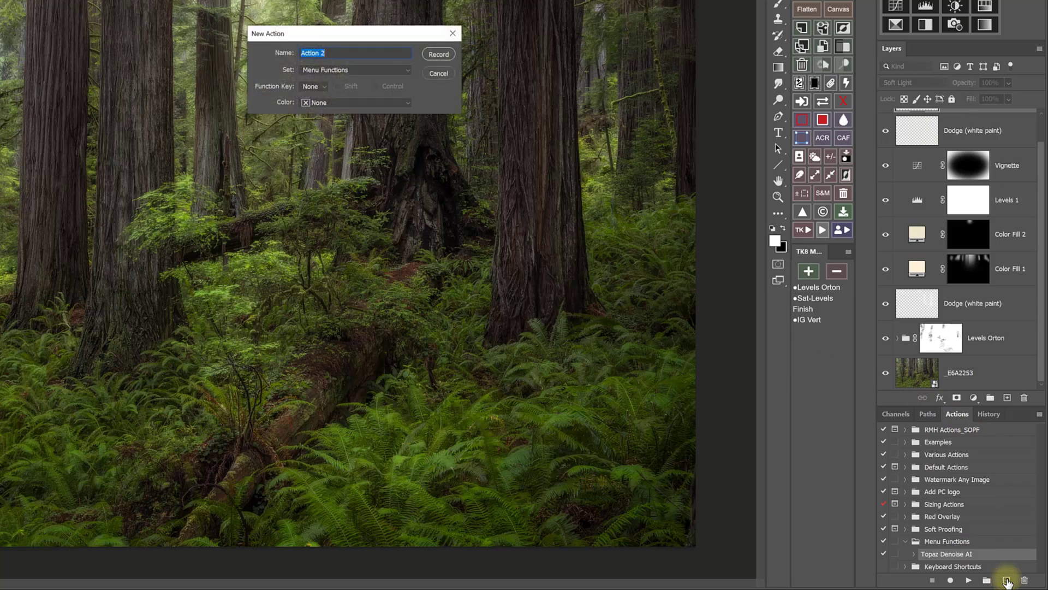
type("Topaz Sharpen AI")
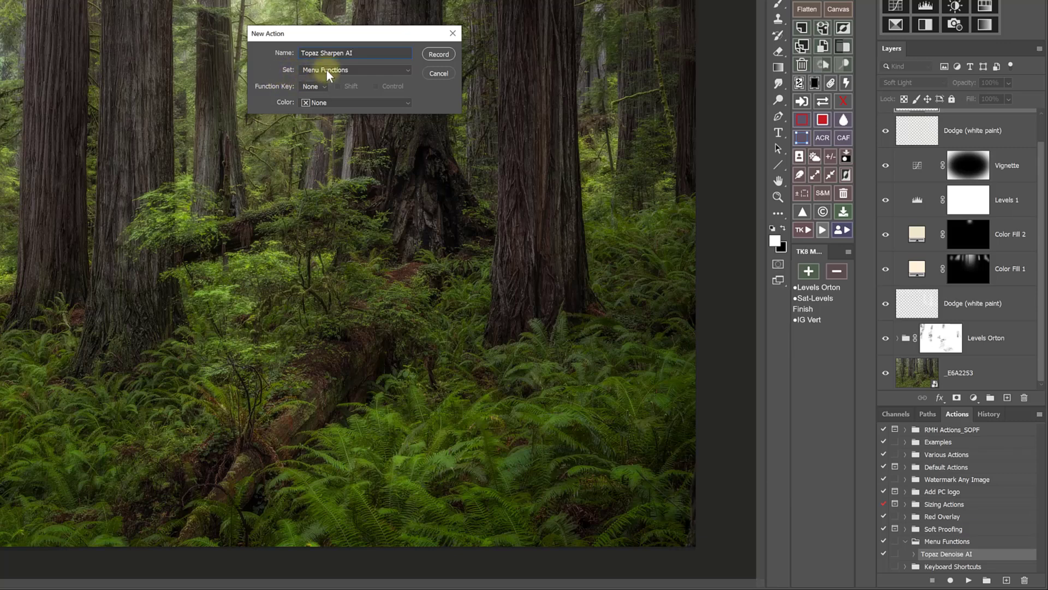
left_click(446, 54)
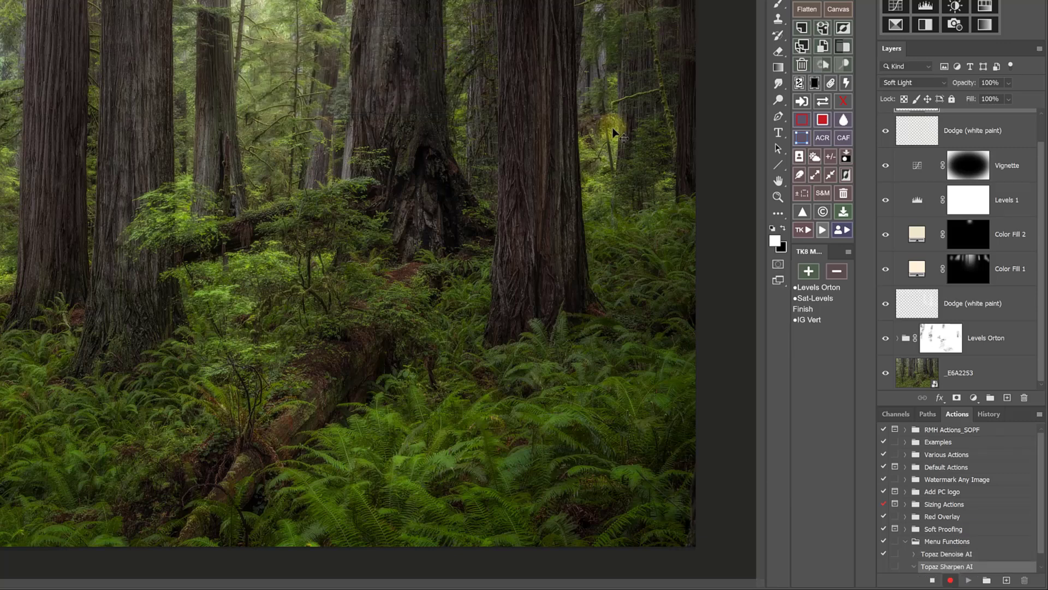
Step: Insert the Filter > Topaz Labs > Topaz Sharpen AI menu item into the action, then stop recording
left_click(1039, 415)
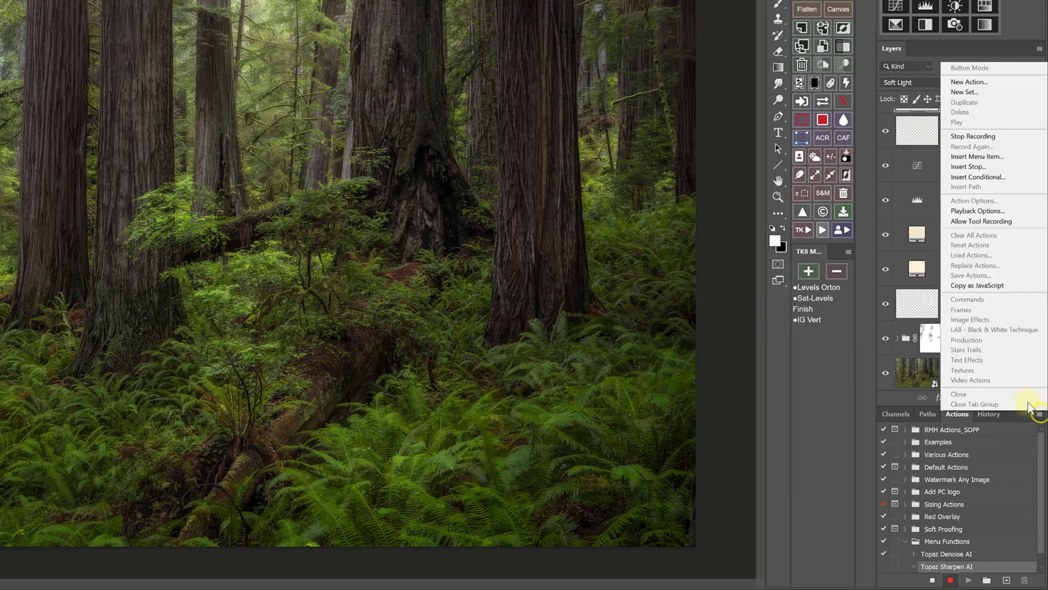
left_click(1007, 156)
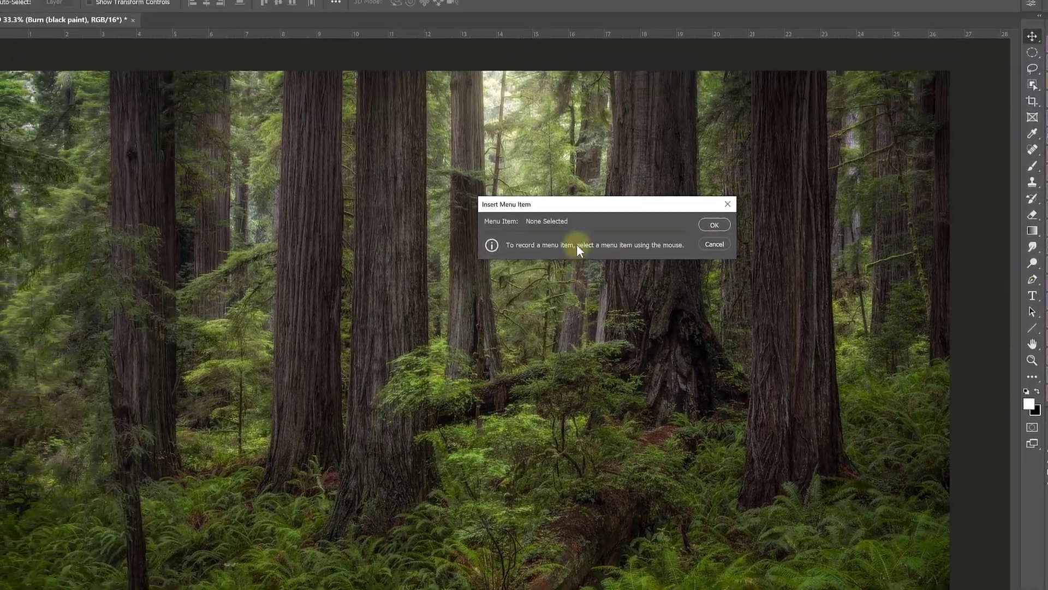
left_click(109, 8)
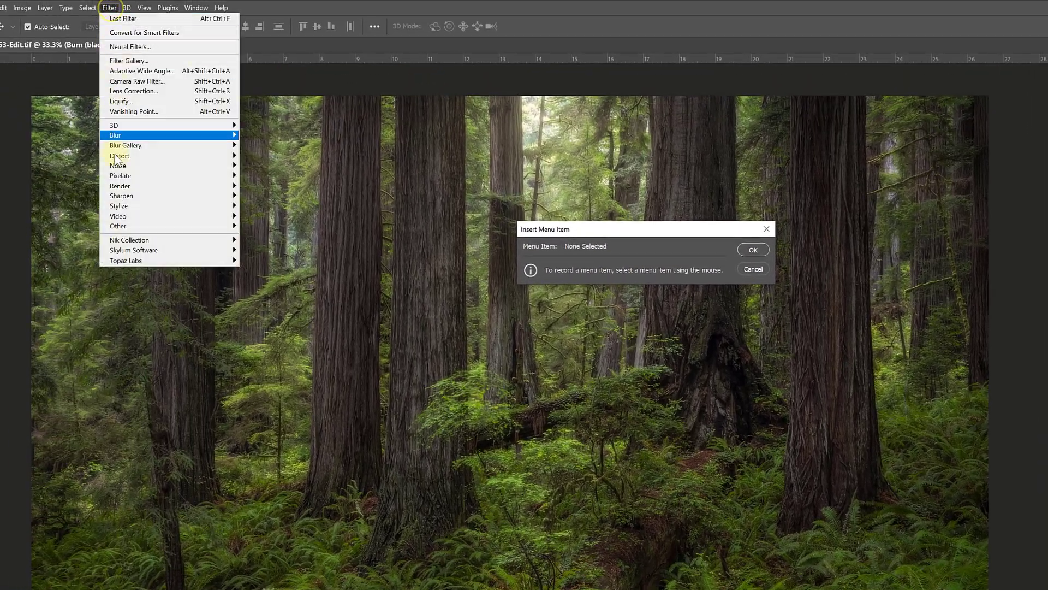
mouse_move(116, 258)
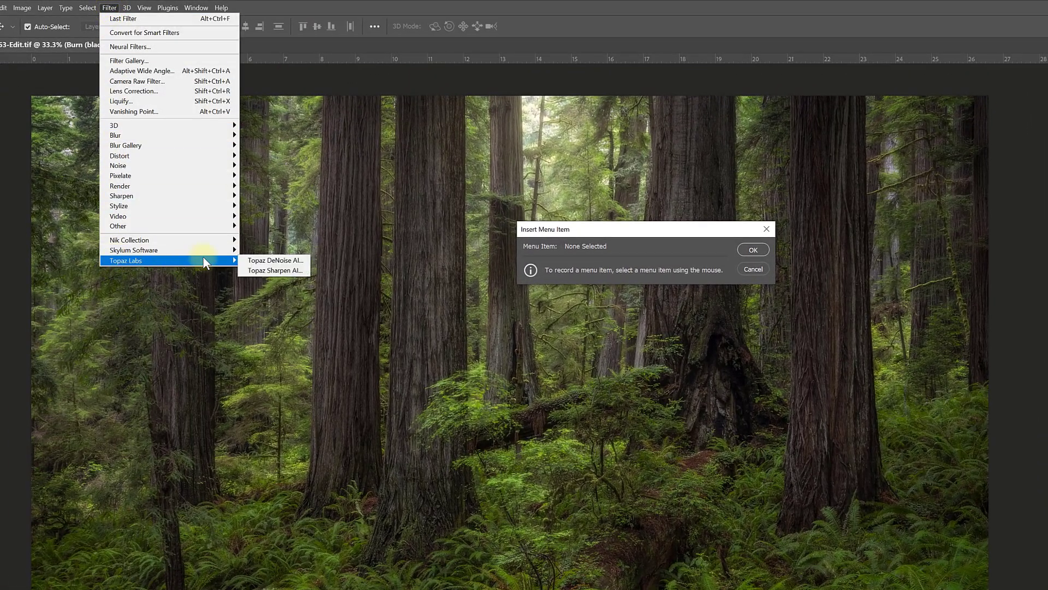
left_click(267, 270)
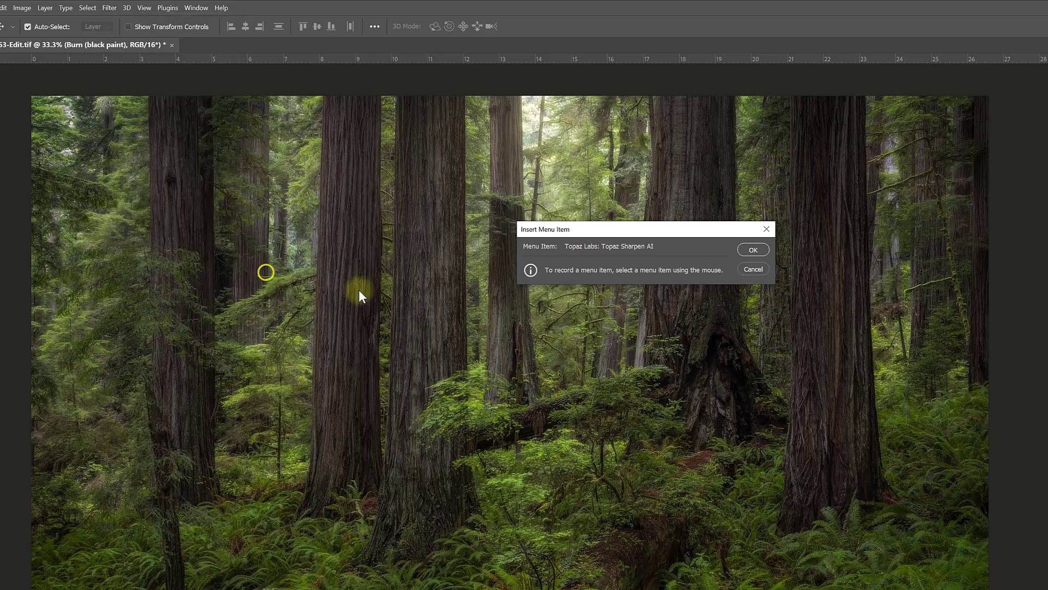
left_click(754, 250)
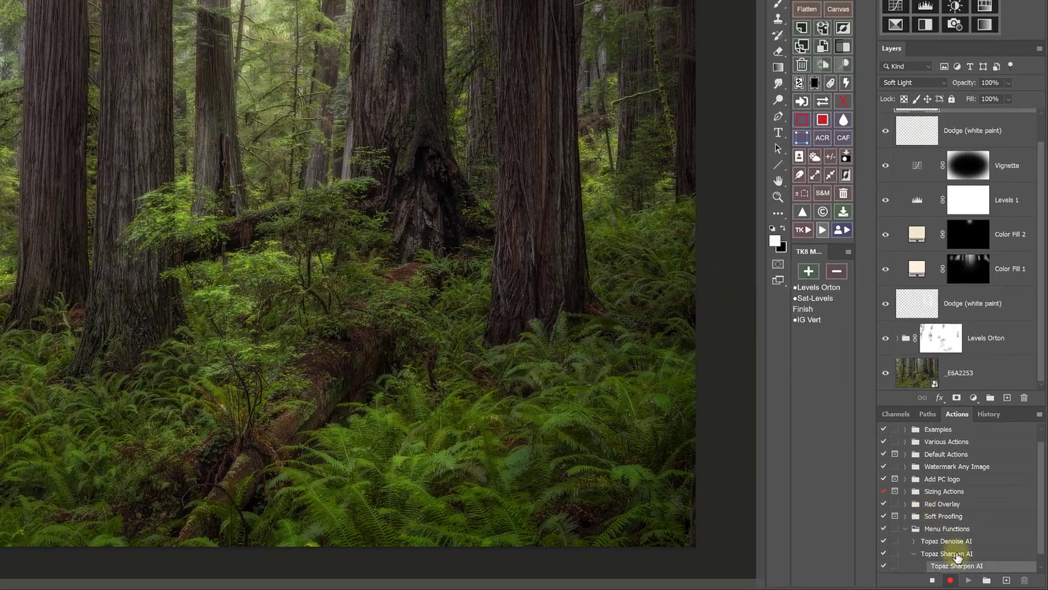
left_click(930, 579)
Step: Collapse the Topaz Sharpen AI action, browse the menu bar, and show the File > Scripts submenu
left_click(913, 553)
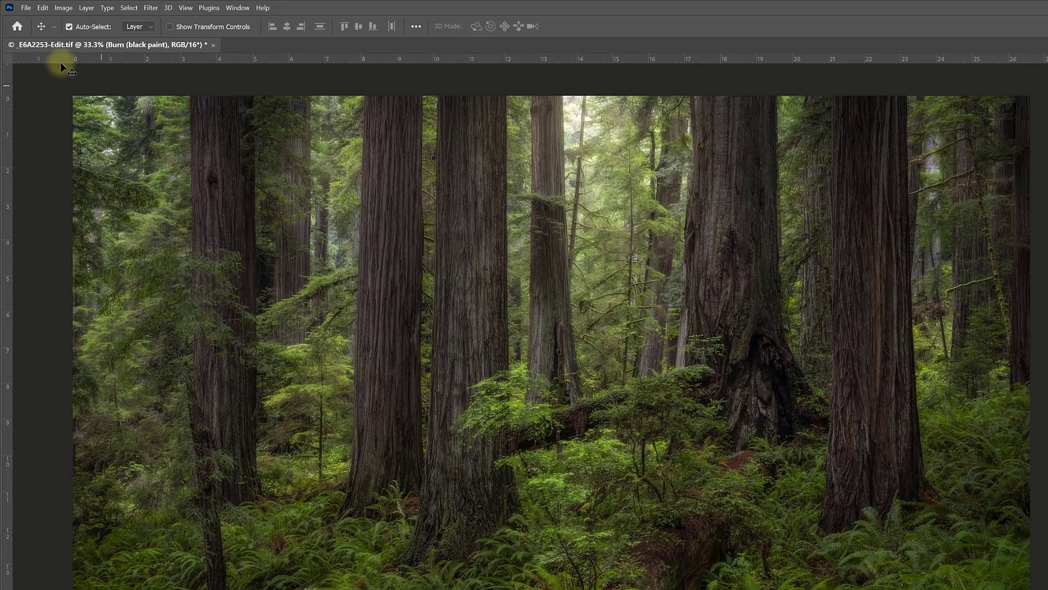
left_click(30, 9)
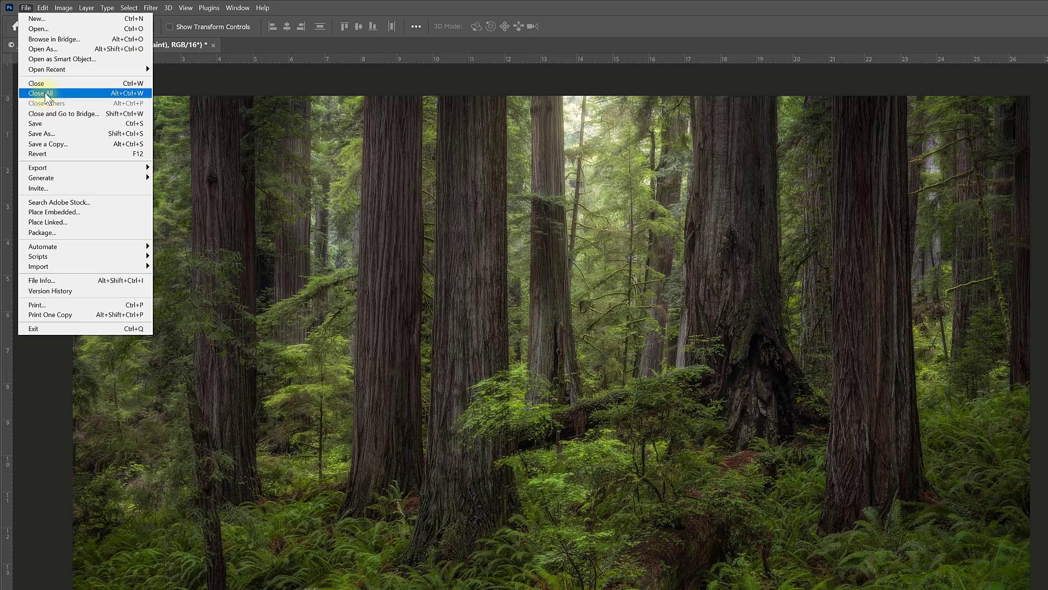
mouse_move(43, 8)
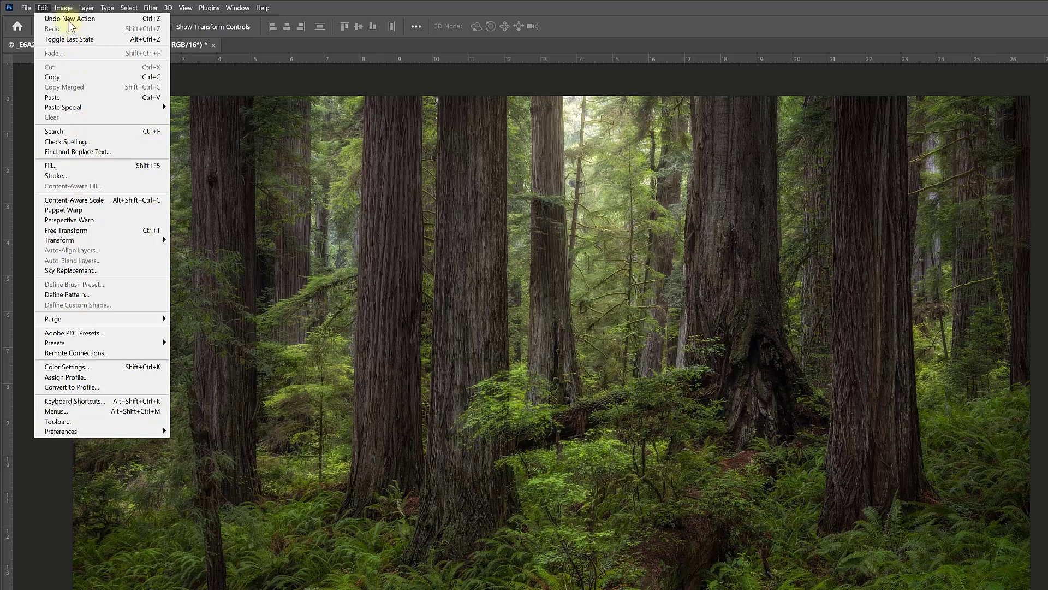
mouse_move(92, 34)
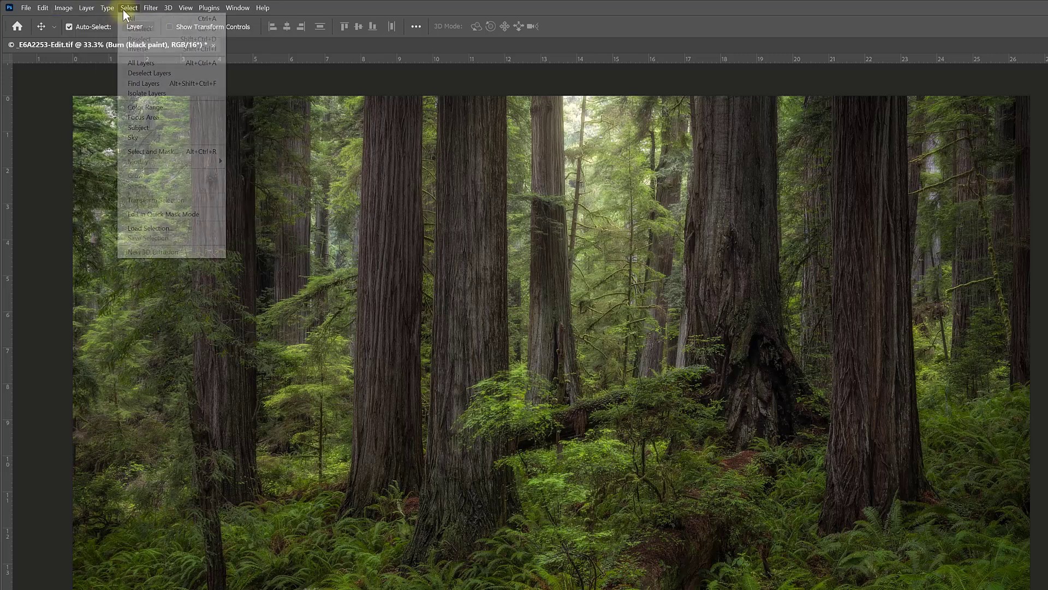
mouse_move(150, 8)
mouse_move(230, 11)
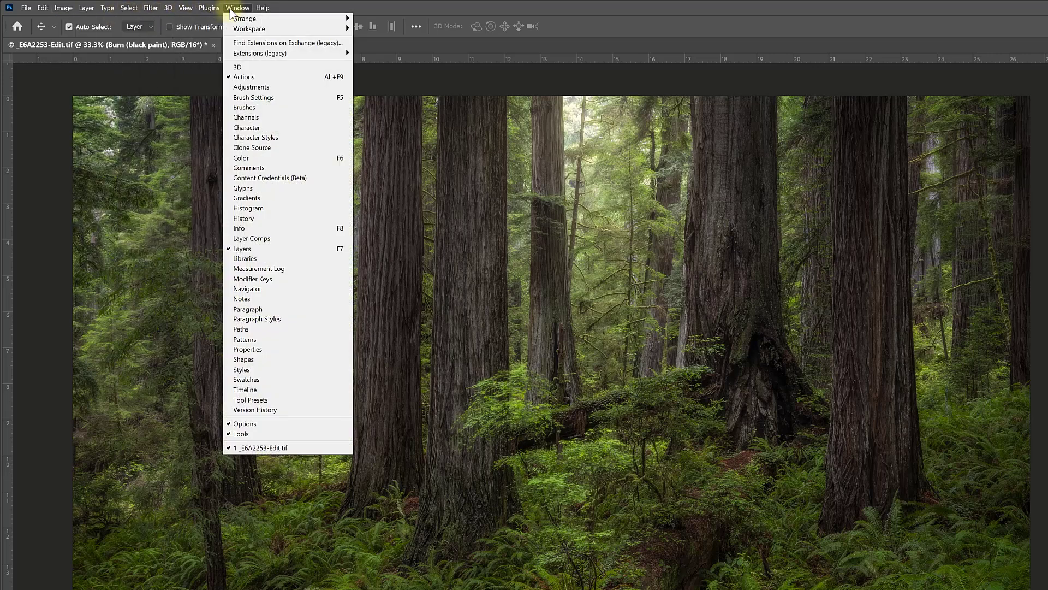
mouse_move(186, 7)
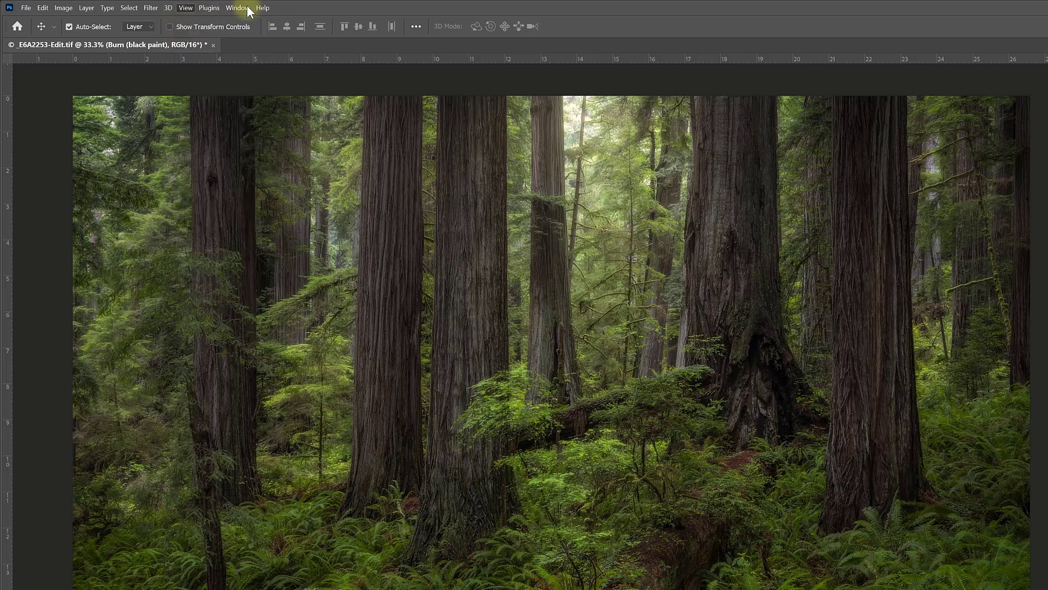
mouse_move(264, 8)
left_click(319, 11)
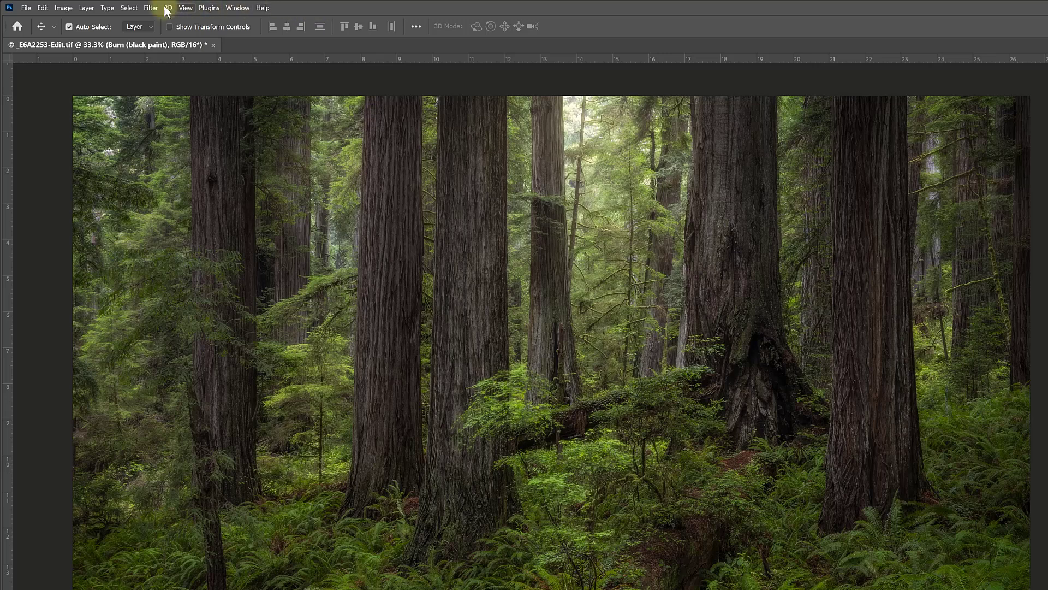
left_click(26, 9)
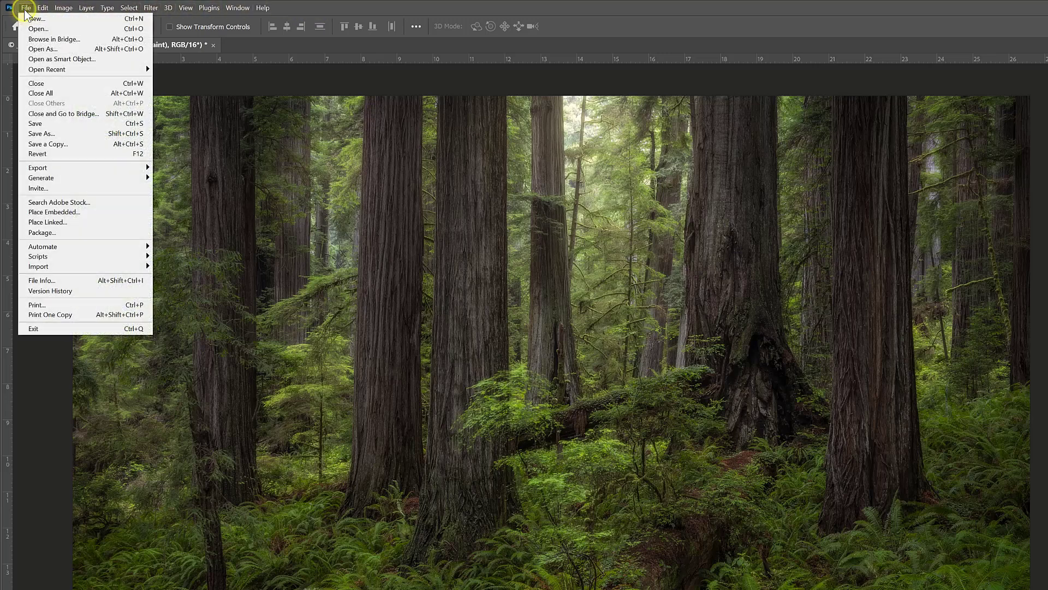
mouse_move(41, 250)
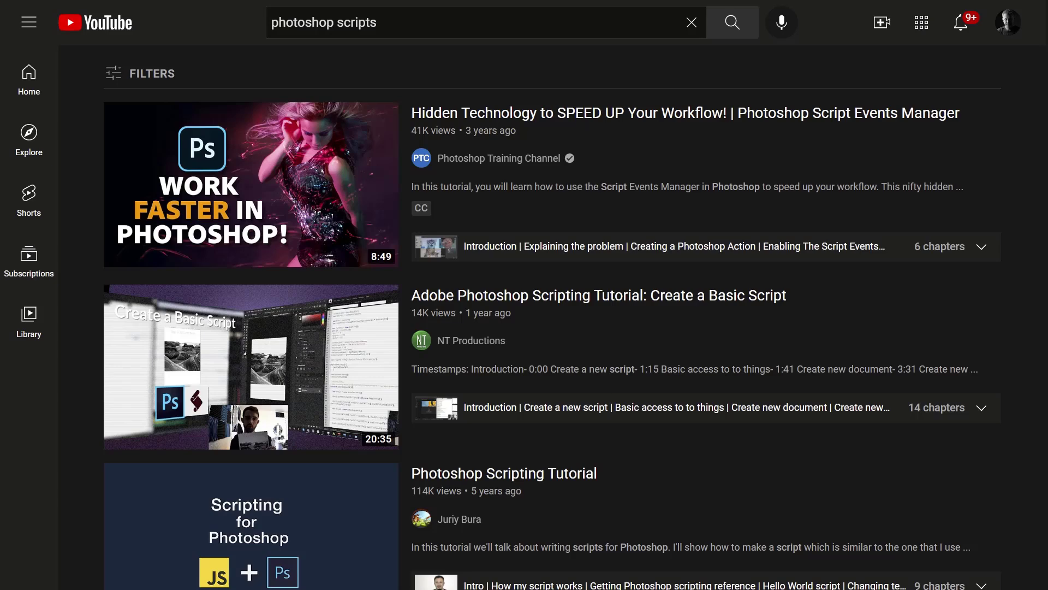
Step: Scroll down through the YouTube 'photoshop scripts' tutorial results
scroll(552, 310, "down", 5)
scroll(1046, 87, "down", 4)
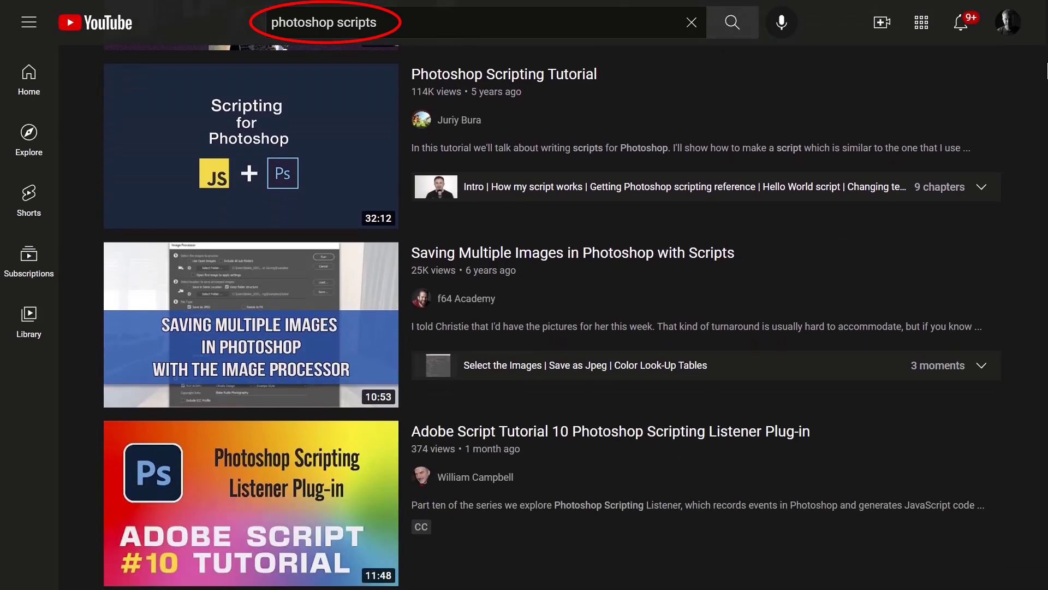
scroll(1046, 88, "down", 4)
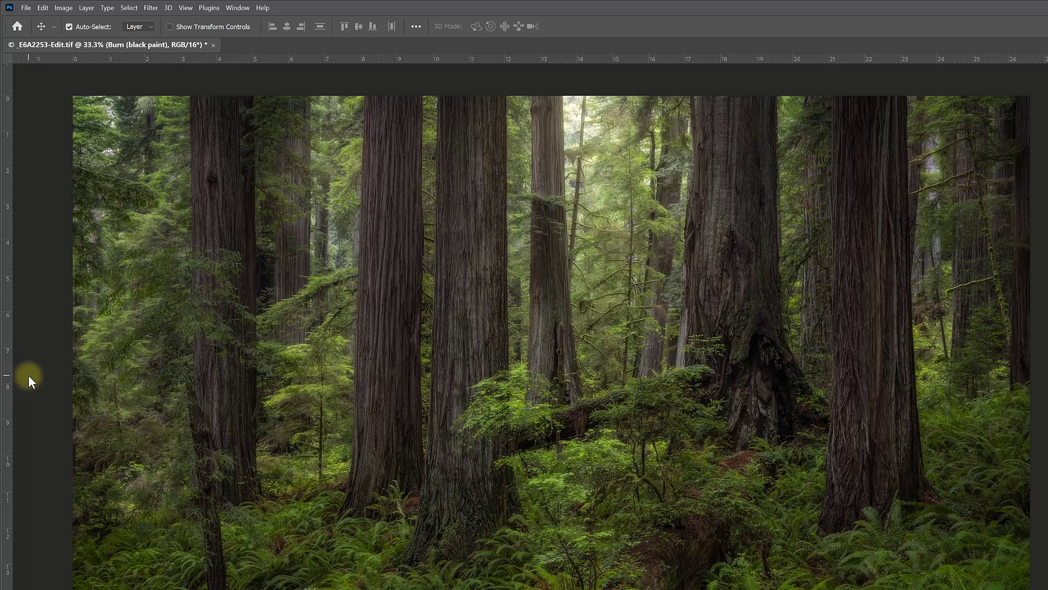
Step: Stamp all visible layers onto a new layer with Ctrl+Alt+Shift+E
key("ctrl+alt+shift+e")
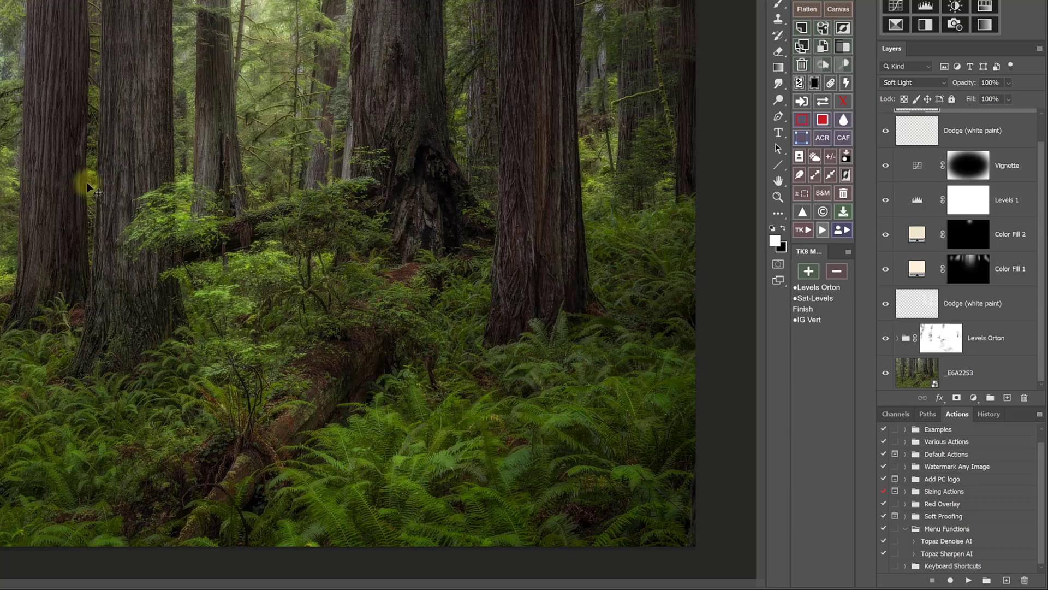
Step: Record a 'Merge to new layer' action in the Keyboard Shortcuts set that stamps visible layers with Ctrl+Alt+Shift+E
left_click(1007, 580)
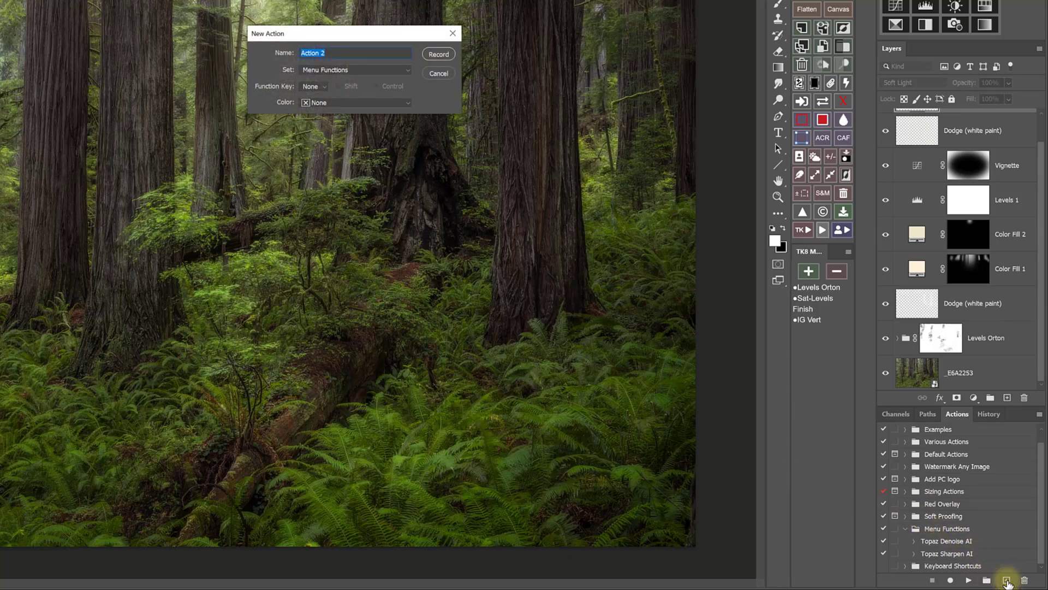
type("Merge to new layer")
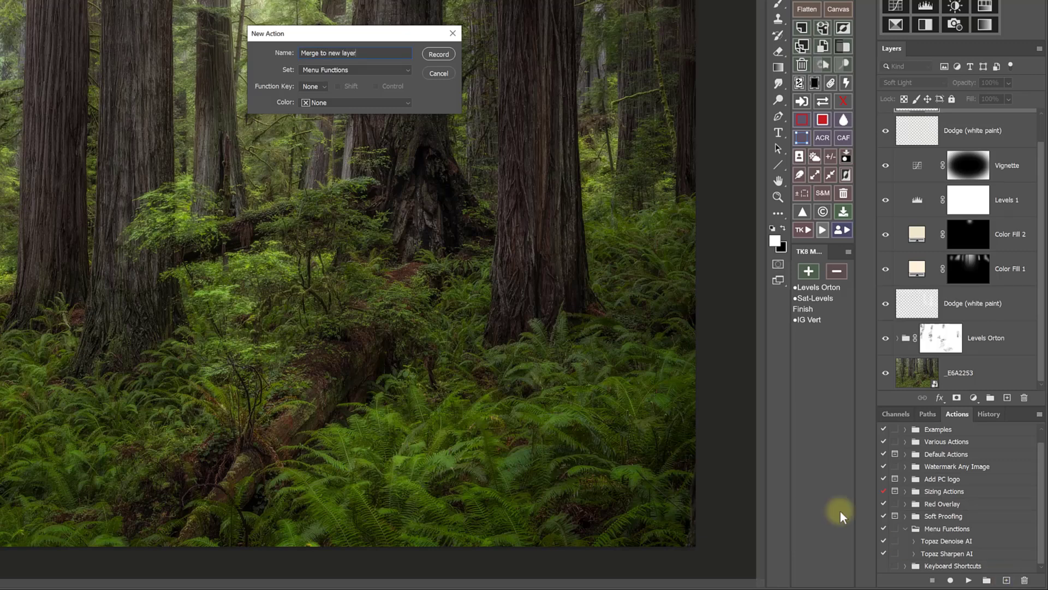
left_click(409, 70)
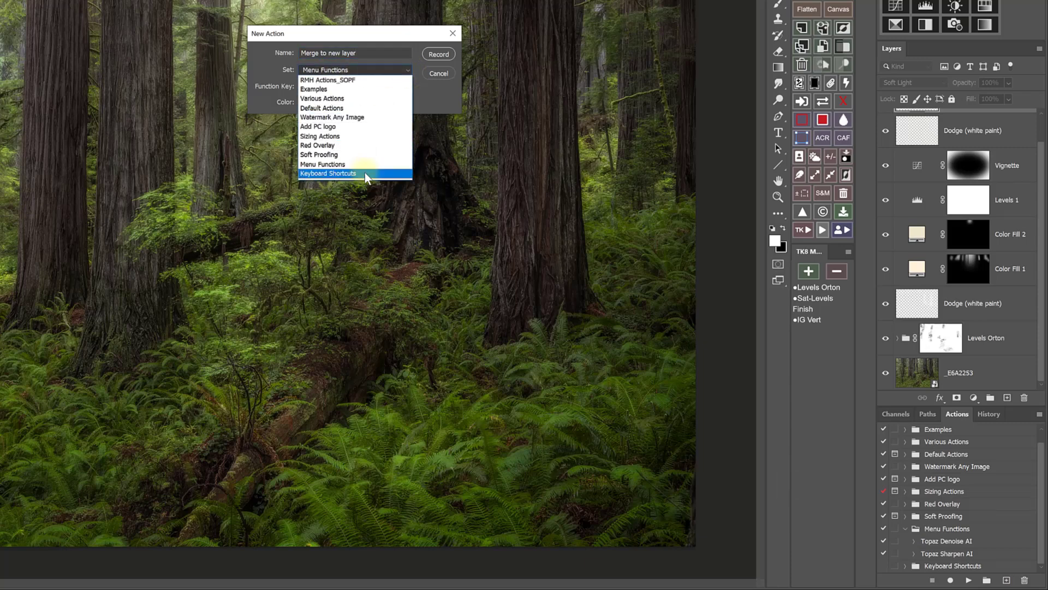
left_click(365, 172)
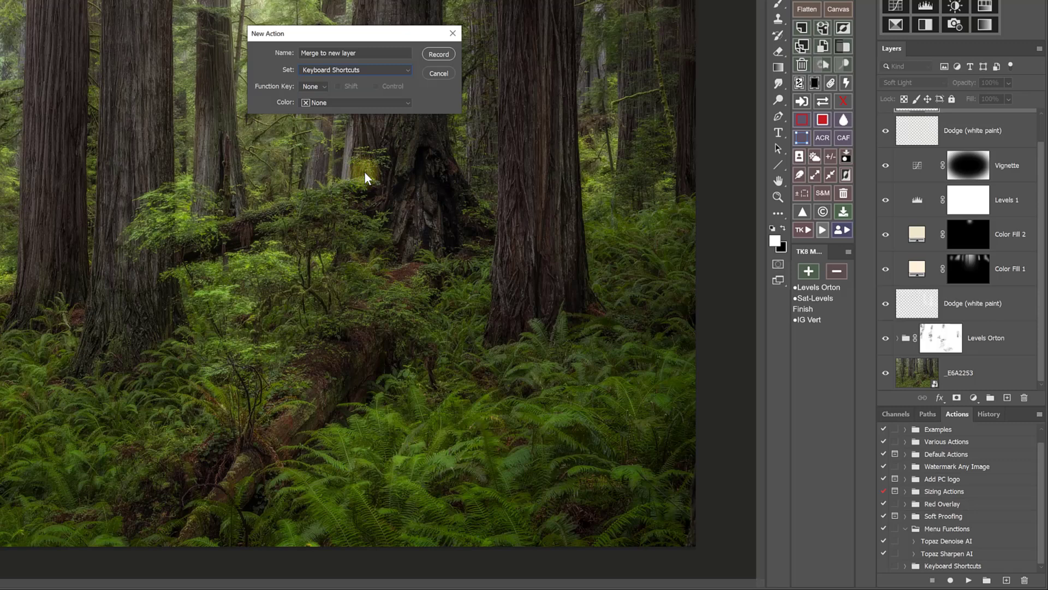
left_click(439, 54)
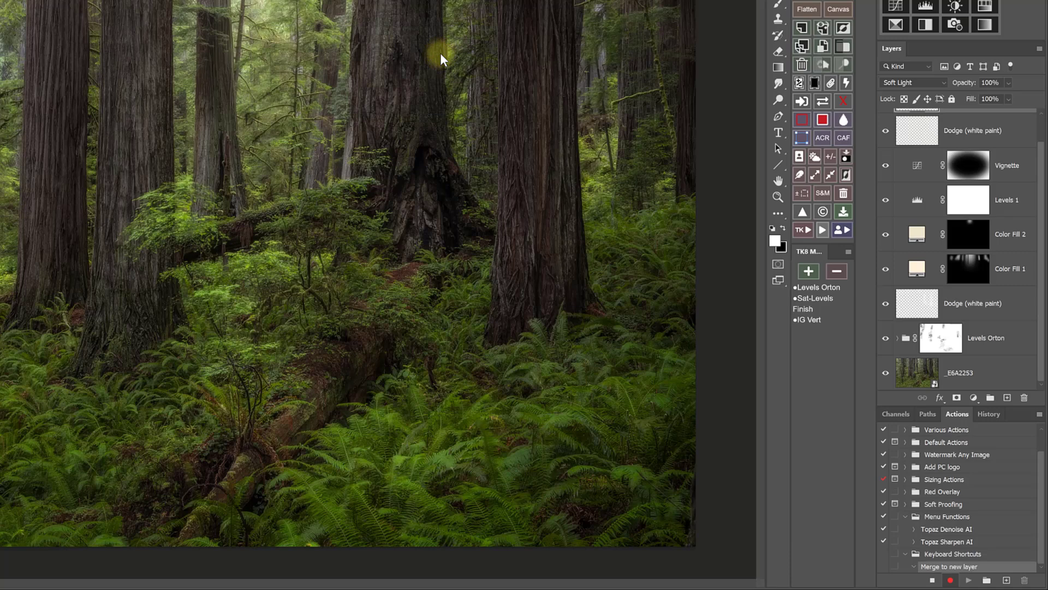
key("ctrl+alt+shift+e")
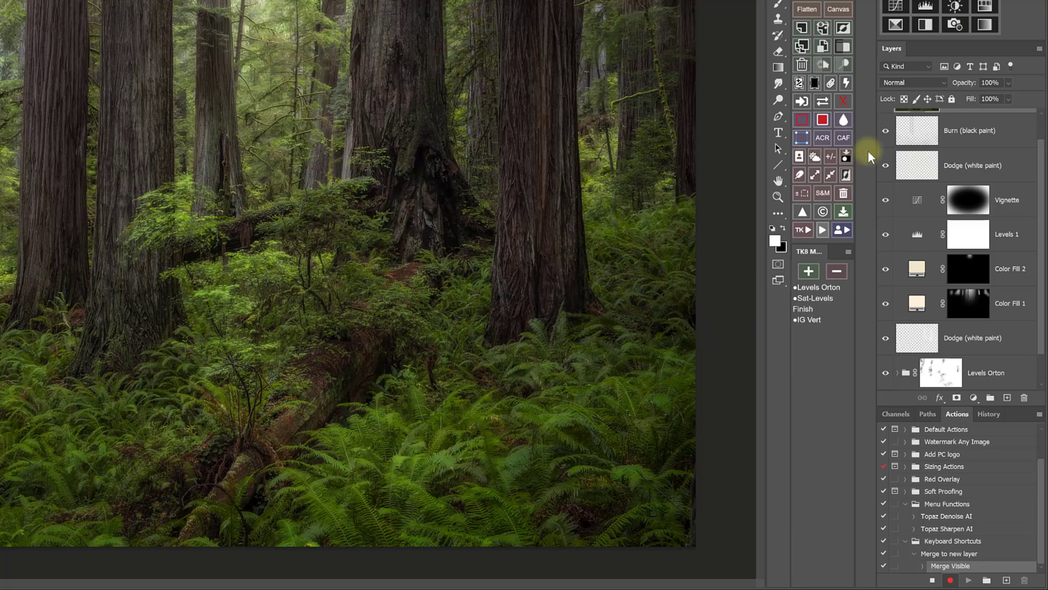
scroll(896, 145, "up", 1)
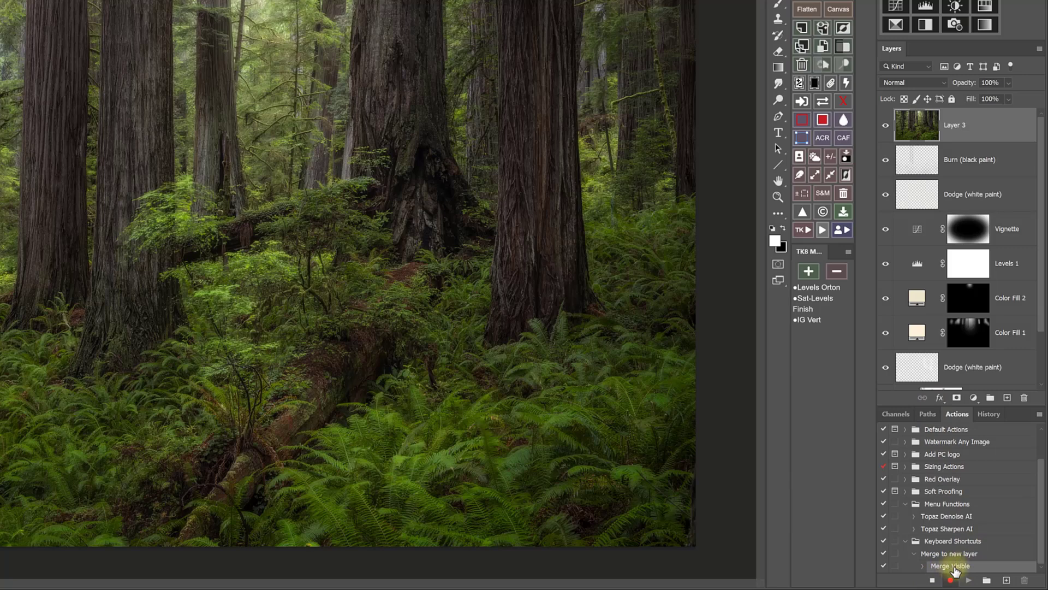
Step: Stop recording, then add Topaz Denoise AI and Topaz Sharpen AI from Menu Functions to the TK8 list
left_click(933, 583)
left_click(808, 271)
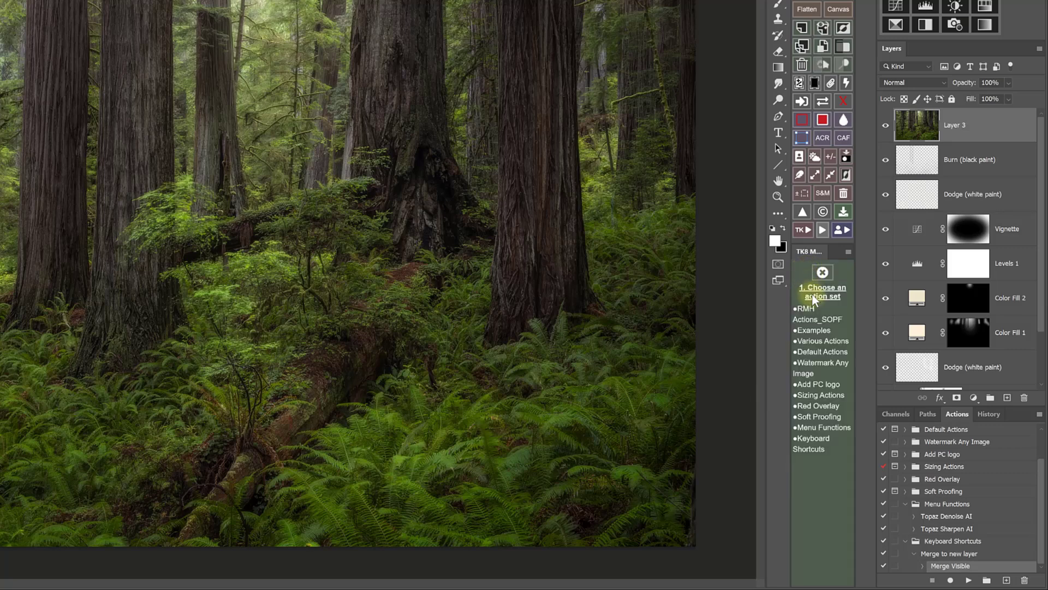
left_click(830, 427)
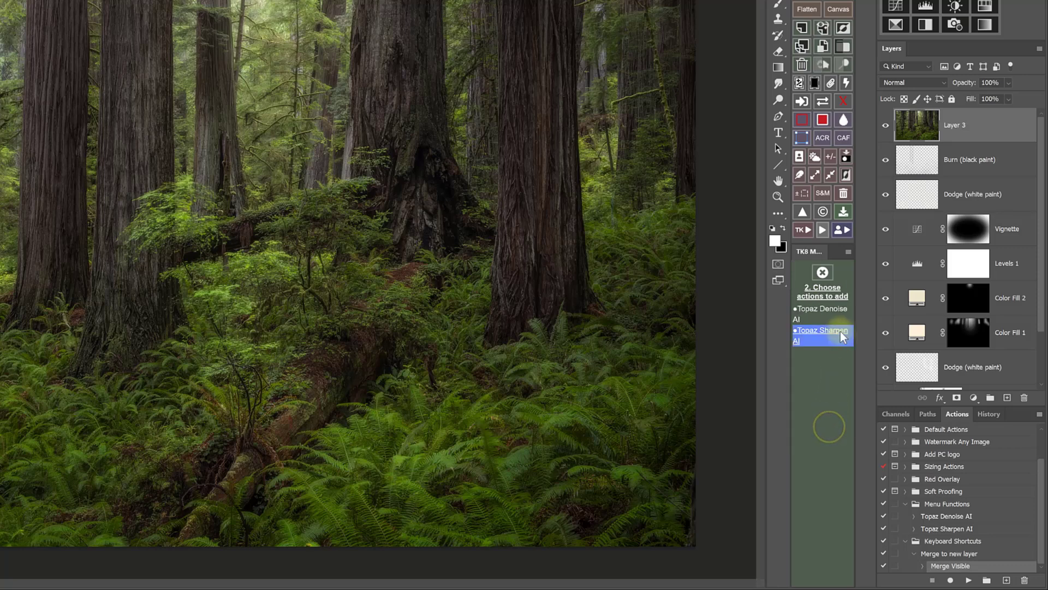
left_click(833, 313)
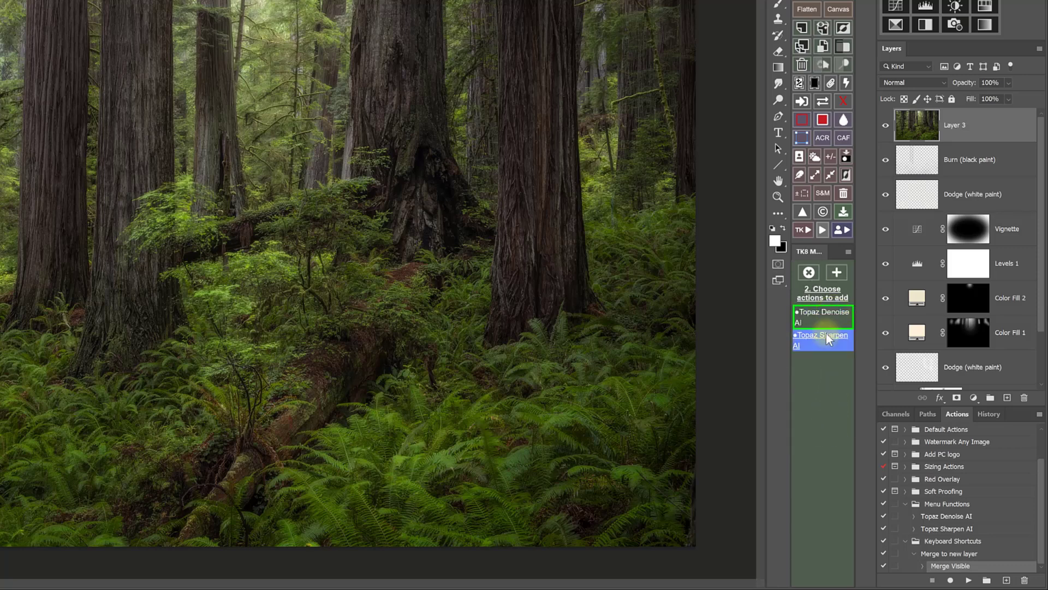
left_click(839, 272)
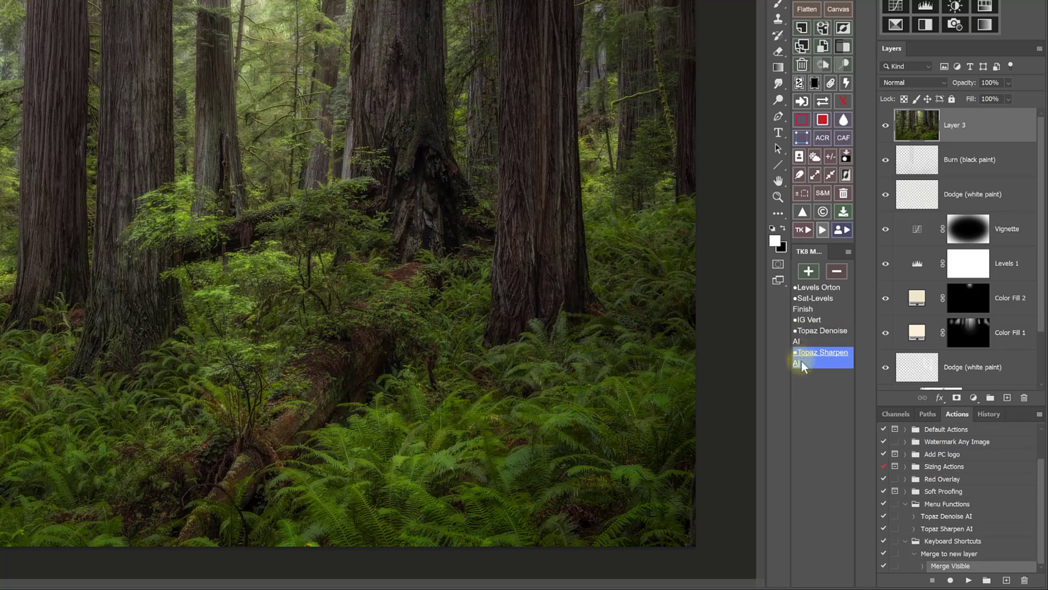
Step: Add the Merge to new layer action from the Keyboard Shortcuts set to the TK8 My Actions list
left_click(808, 271)
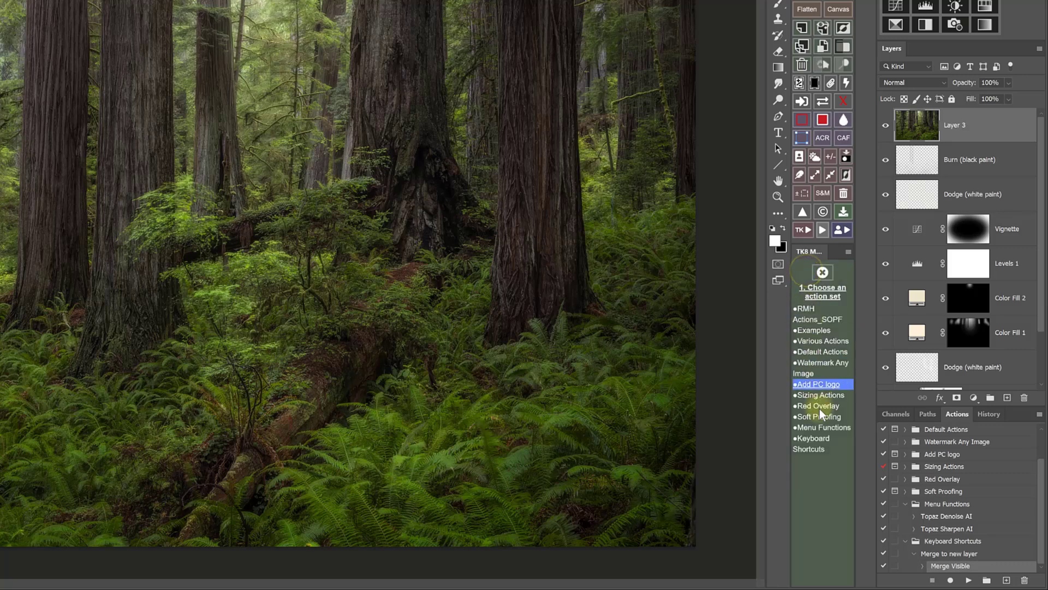
left_click(814, 440)
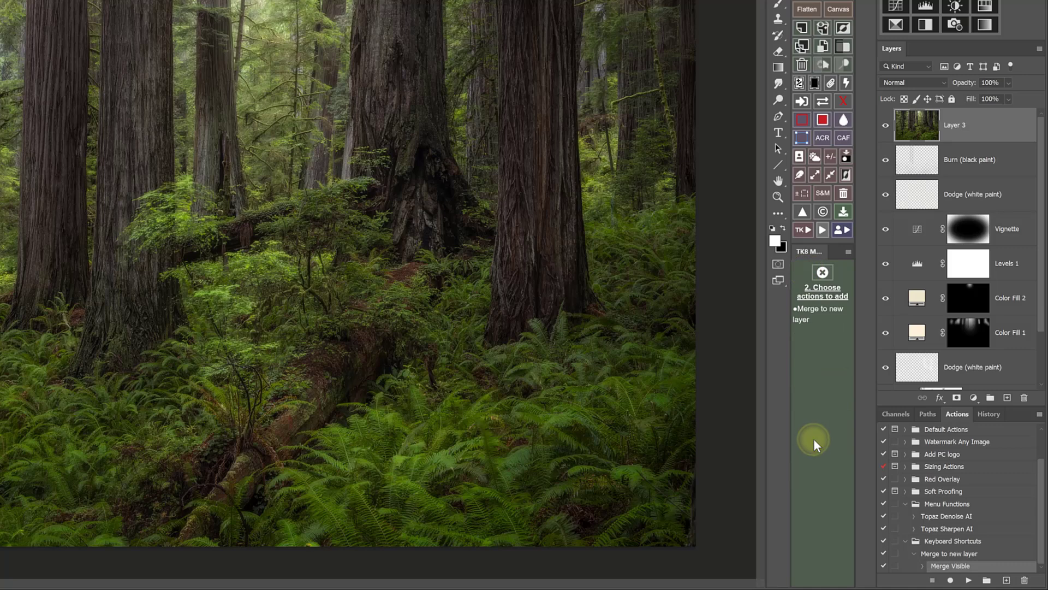
left_click(816, 310)
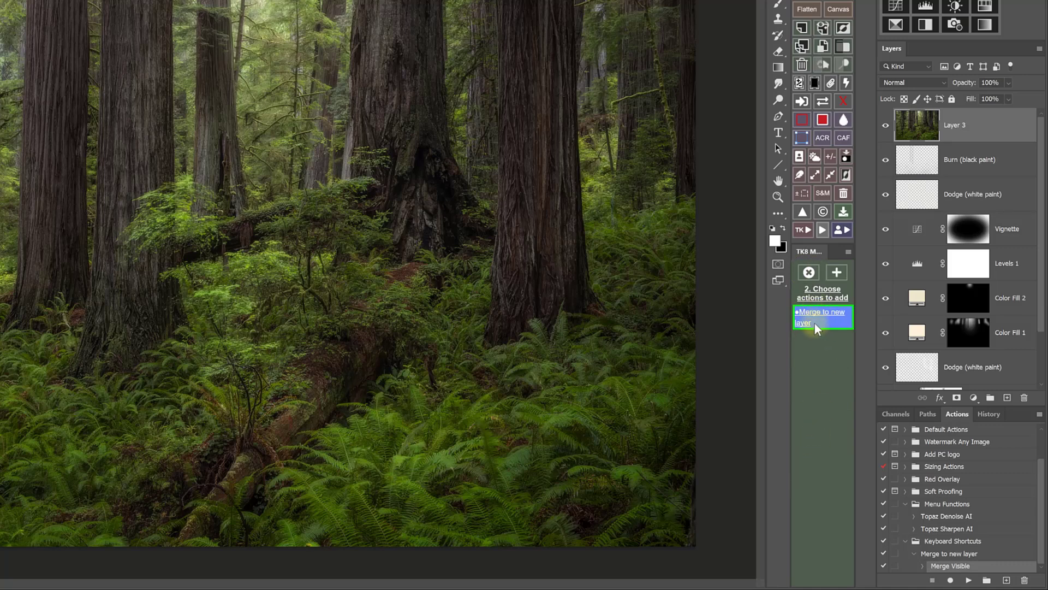
left_click(837, 273)
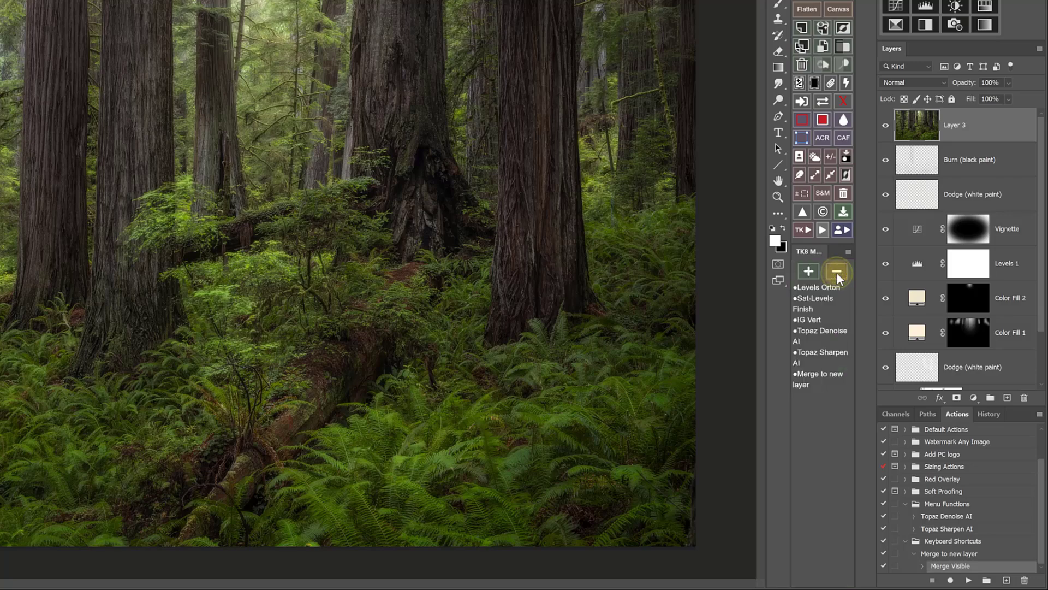